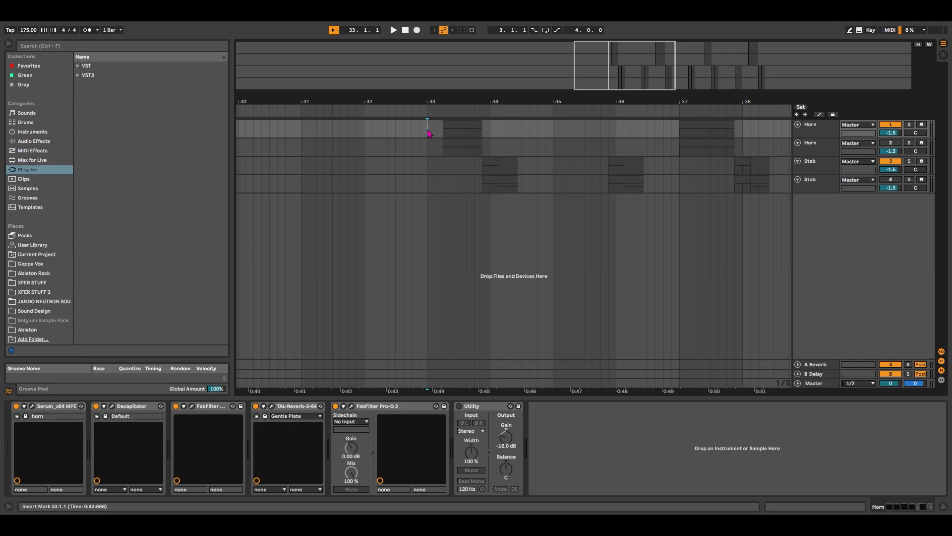
Play the horn, select the clip on the second Horn track and open that track's Serum synth.
key("space")
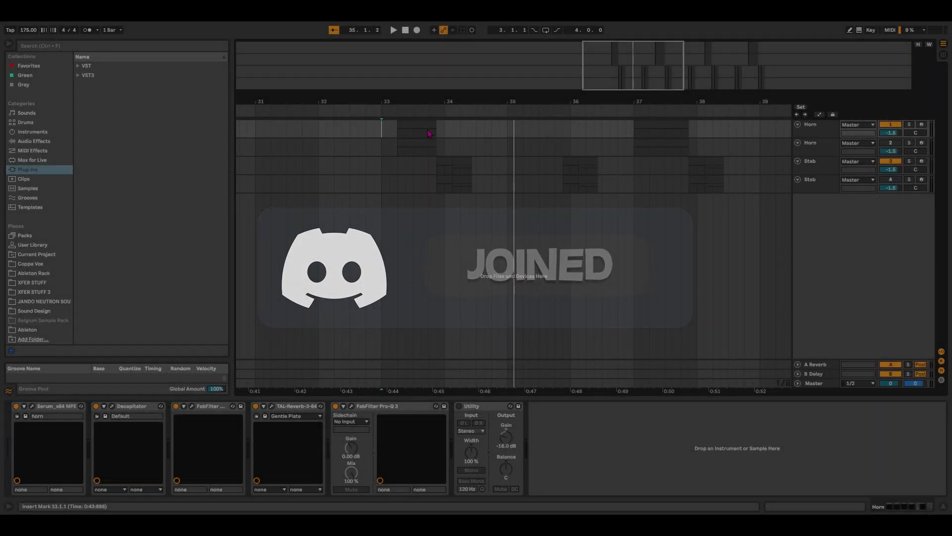
left_click(427, 151)
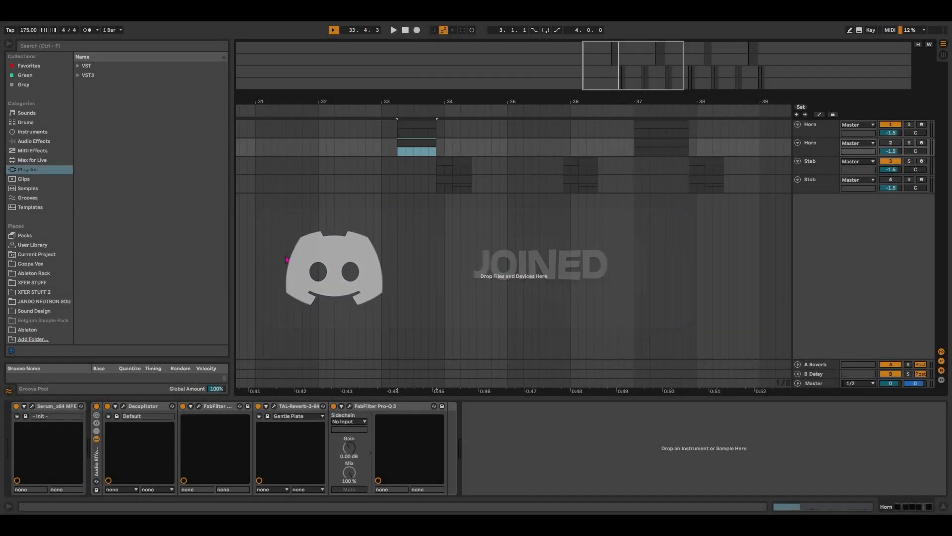
left_click(33, 406)
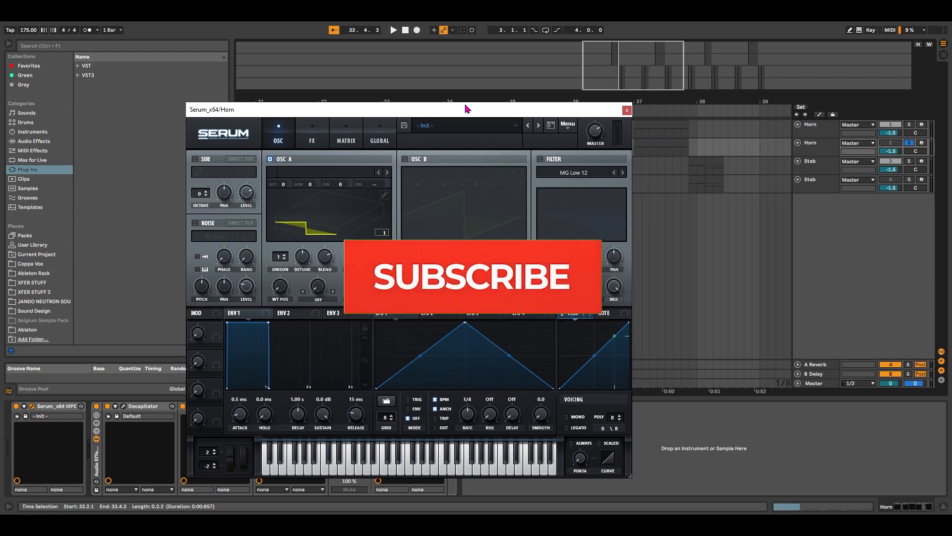
left_click_drag(466, 108, 549, 86)
Load the Analog Basic Shapes wavetable into oscillator A and set its octave to -3.
left_click(319, 172)
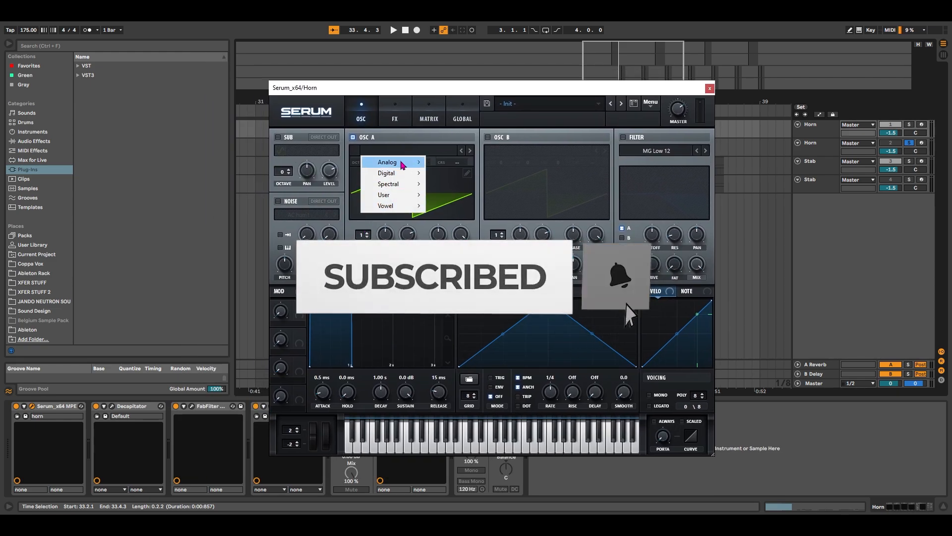
left_click(446, 213)
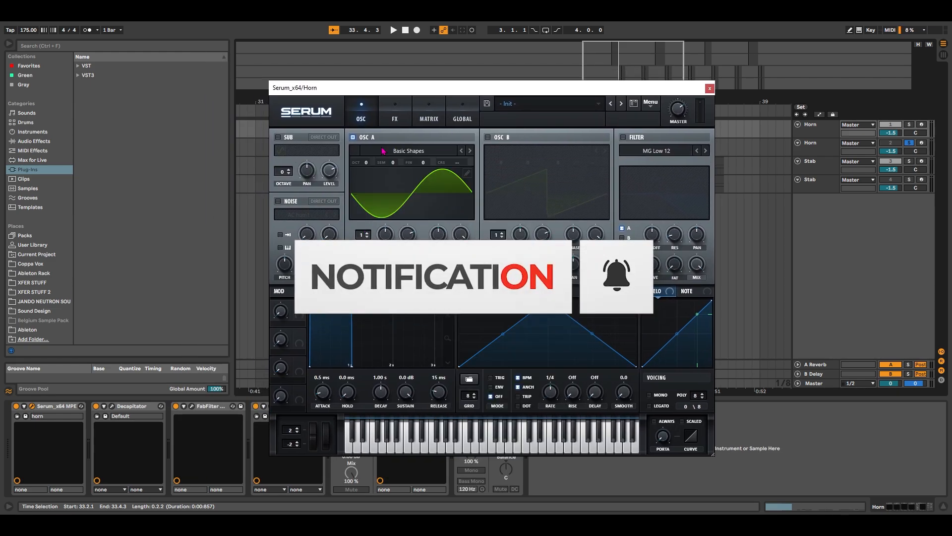
left_click_drag(441, 88, 430, 75)
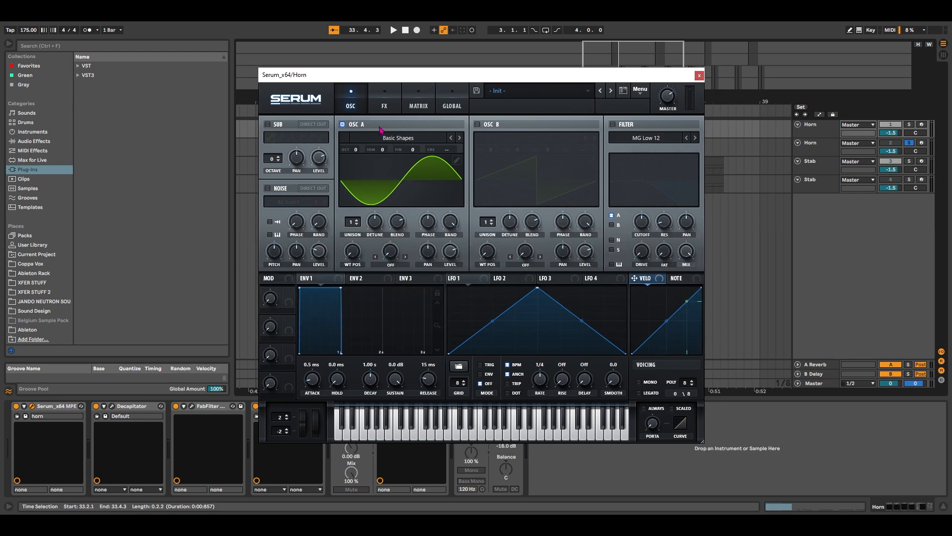
left_click_drag(361, 150, 366, 201)
Enable oscillator B, load the Basic Shapes wavetable and move its wavetable position to the saw shape.
left_click(478, 125)
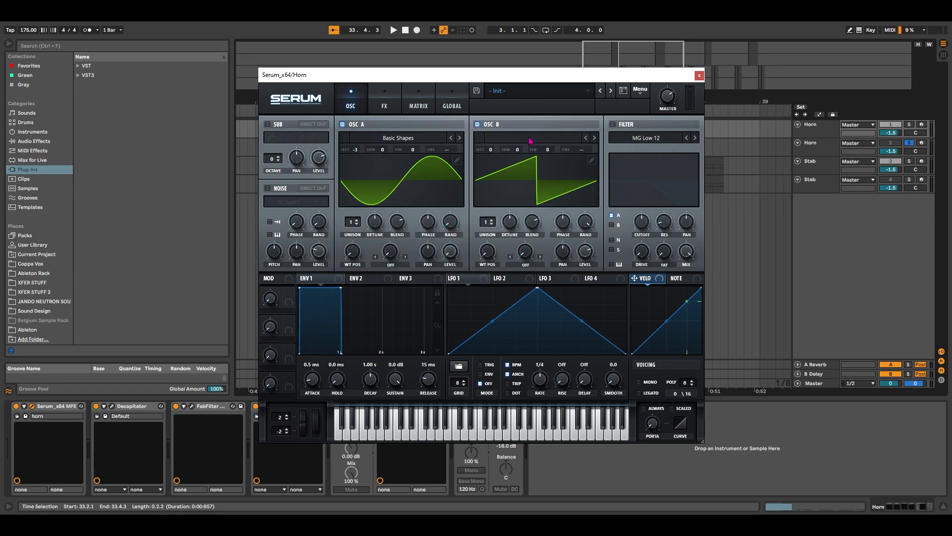
left_click(530, 141)
mouse_move(521, 149)
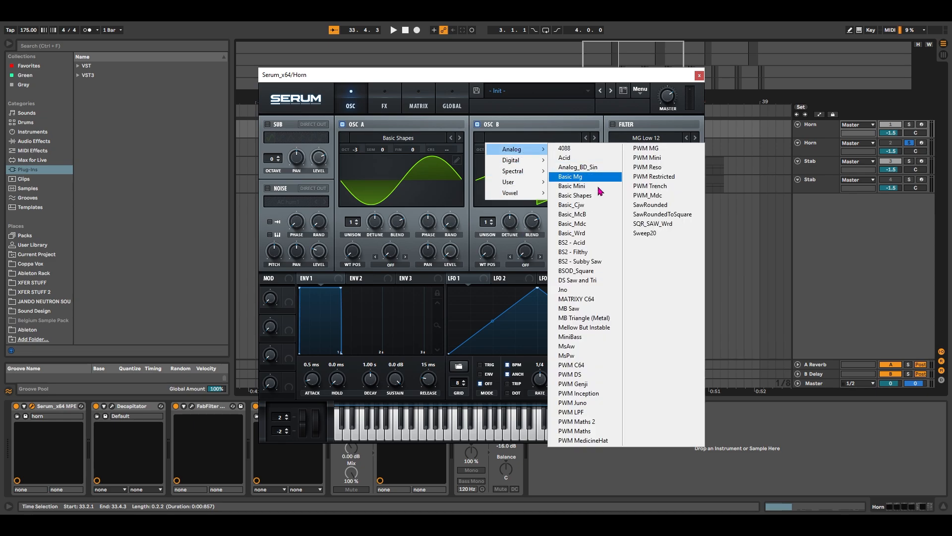
left_click(576, 195)
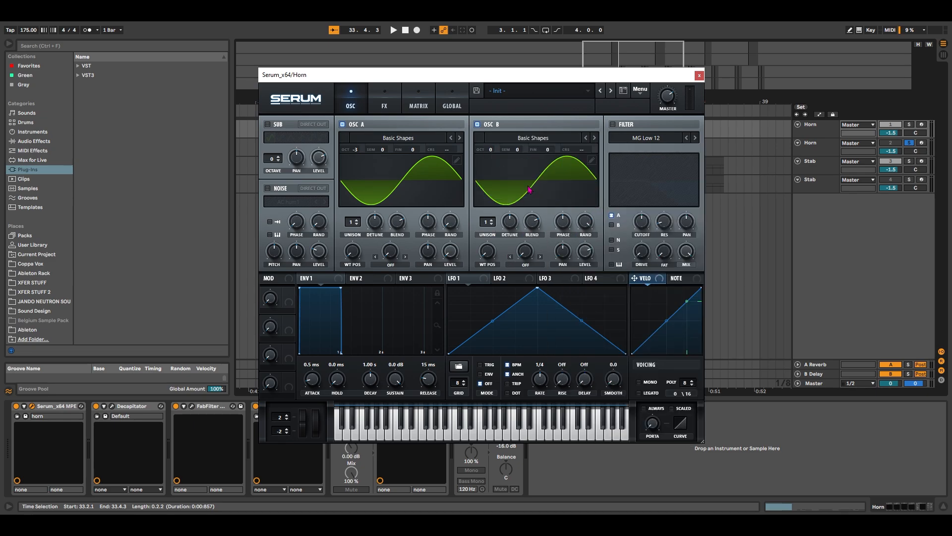
left_click_drag(498, 258, 554, 174)
left_click(554, 173)
left_click(518, 196)
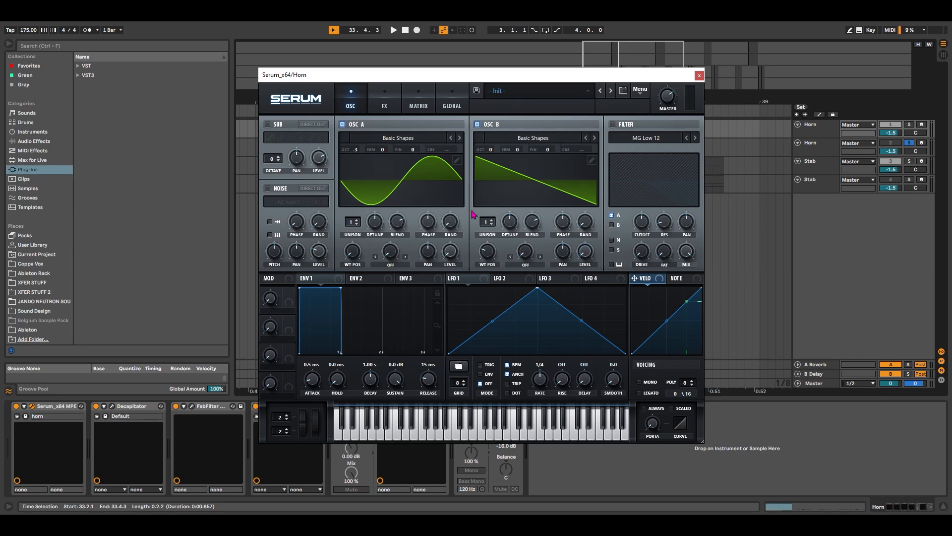
Enable the sub oscillator with direct out and set its octave to -3.
left_click(270, 125)
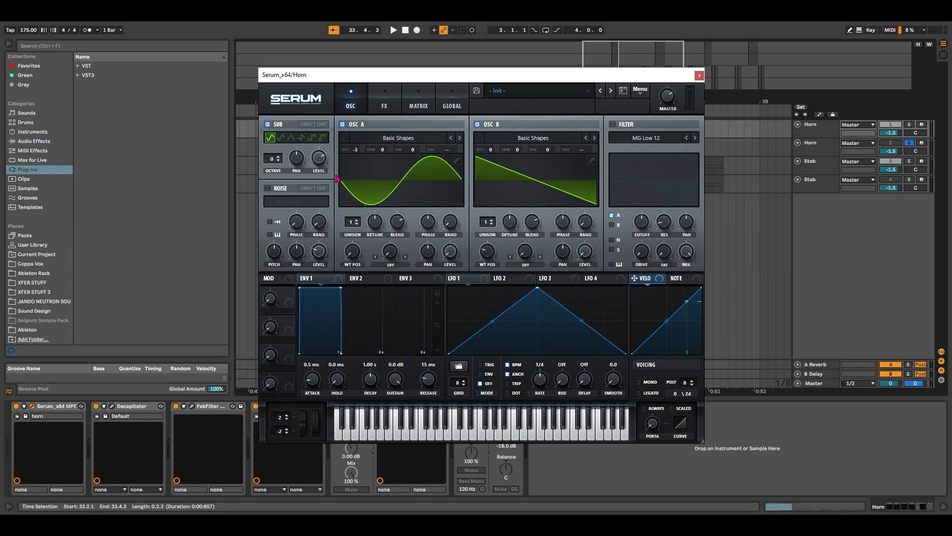
left_click(314, 124)
left_click_drag(276, 162, 275, 174)
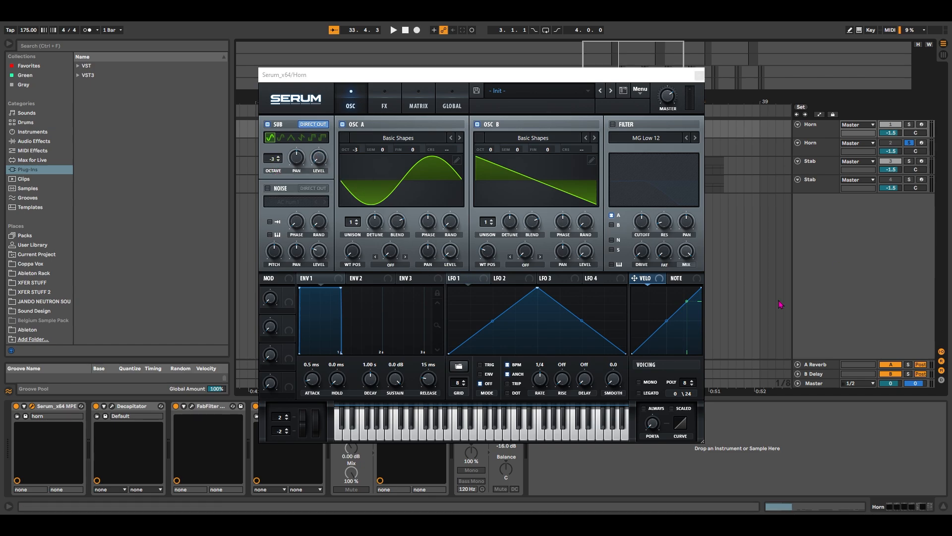
Assign LFO 1 to oscillator A's level and to the sub oscillator's level.
left_click_drag(451, 278, 445, 243)
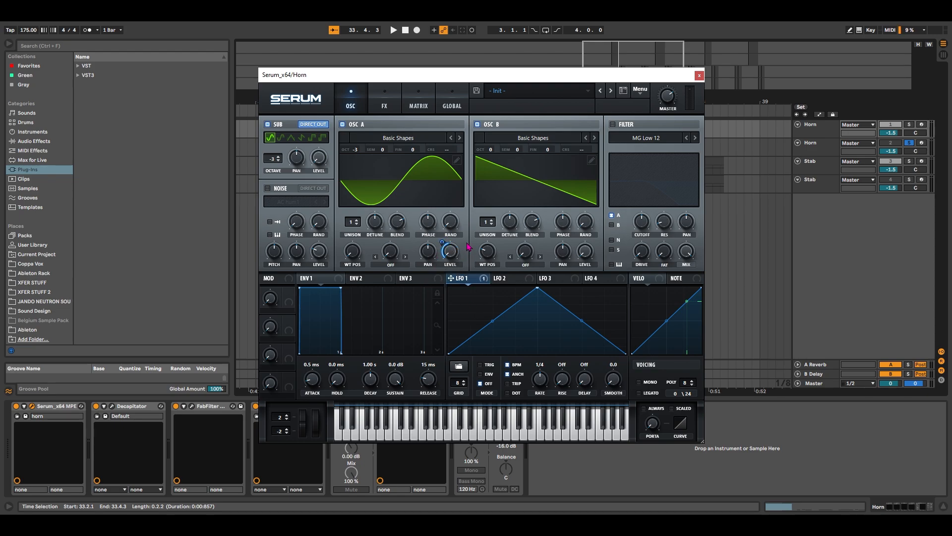
left_click_drag(320, 165, 318, 161)
Shape LFO 1 as a decay from a peak at its start, with an added lowered midpoint and a bulging first segment.
left_click_drag(537, 288, 457, 288)
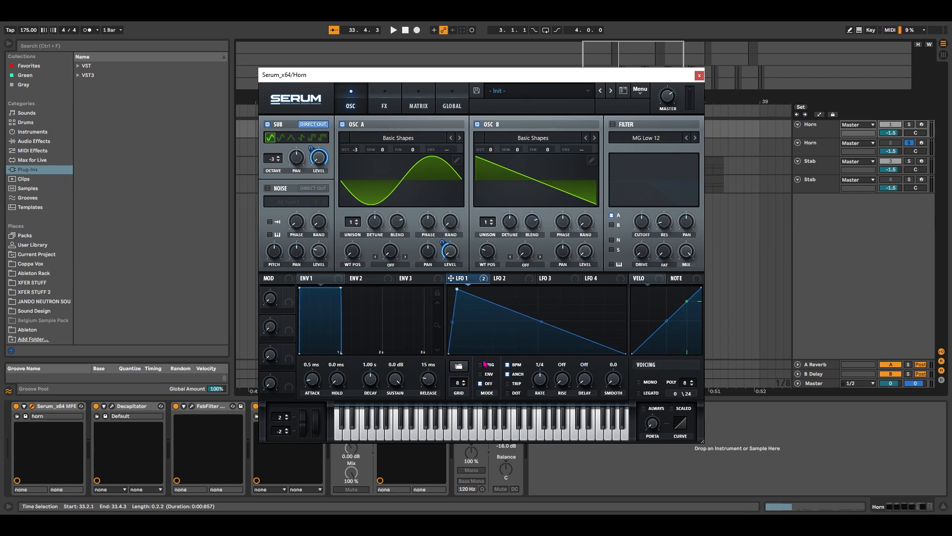
left_click_drag(457, 289, 449, 289)
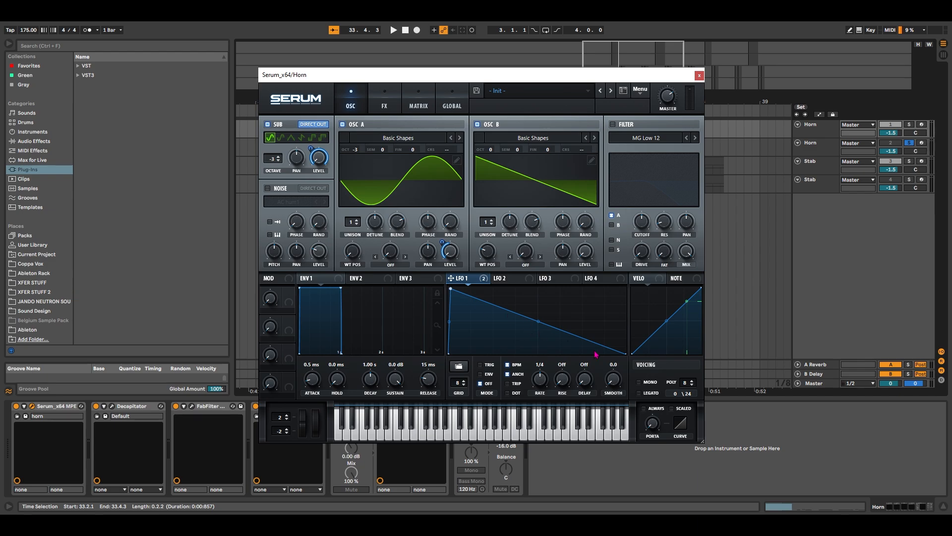
double_click(539, 323)
left_click_drag(539, 323, 539, 336)
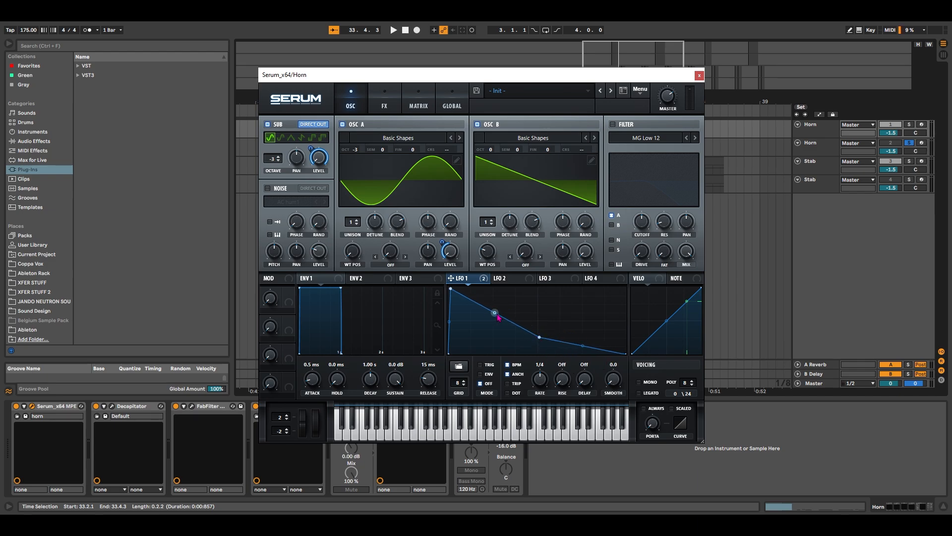
left_click_drag(495, 312, 496, 300)
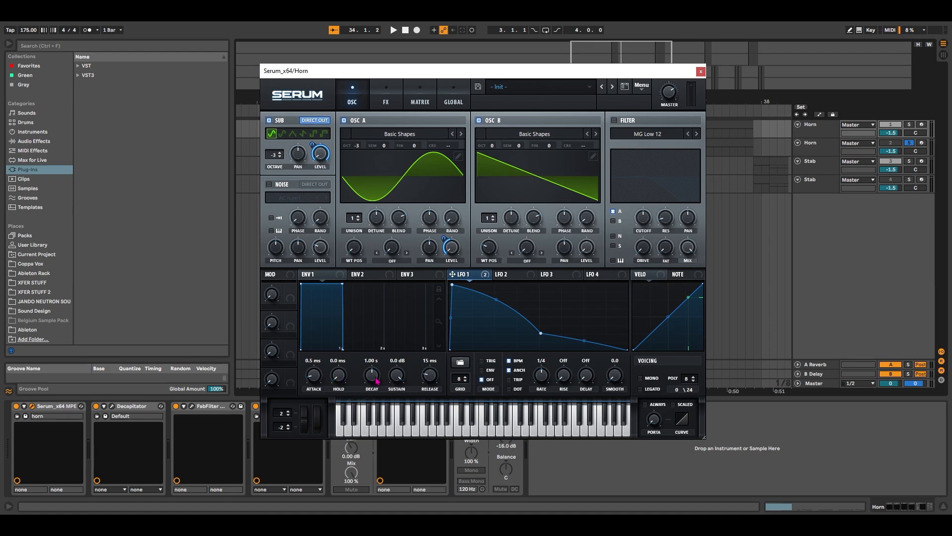
Set envelope 1's decay to 494 ms and its release to 540 ms, and enable the filter.
left_click_drag(377, 381, 377, 391)
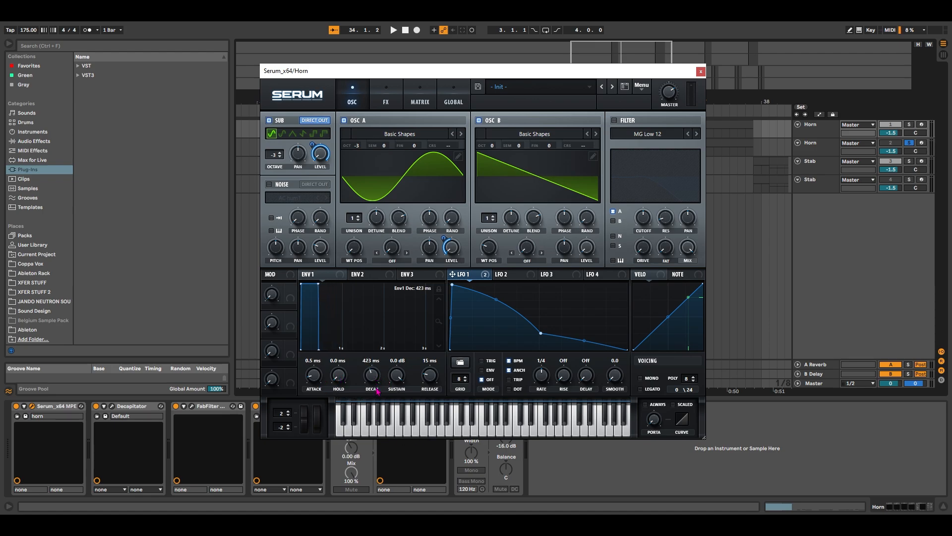
scroll(377, 390, "up", 5)
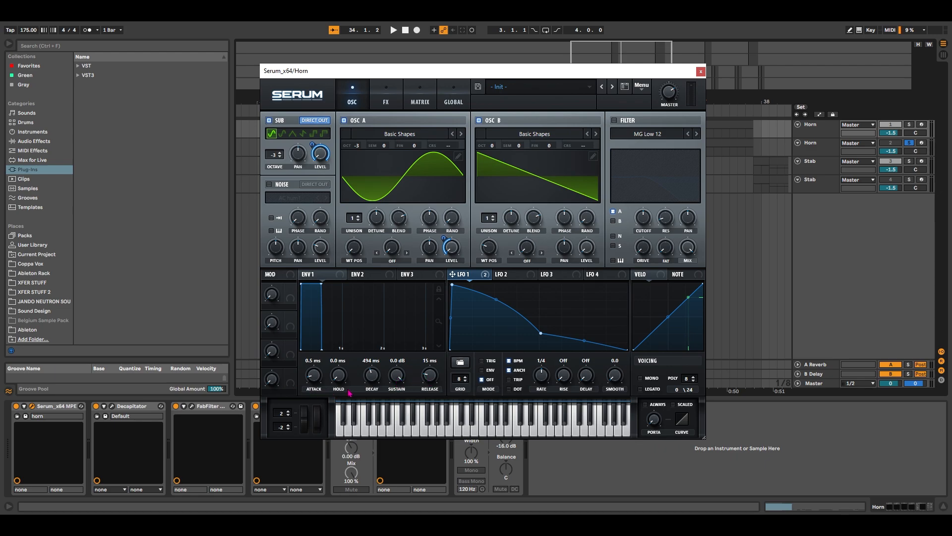
left_click_drag(437, 381, 442, 365)
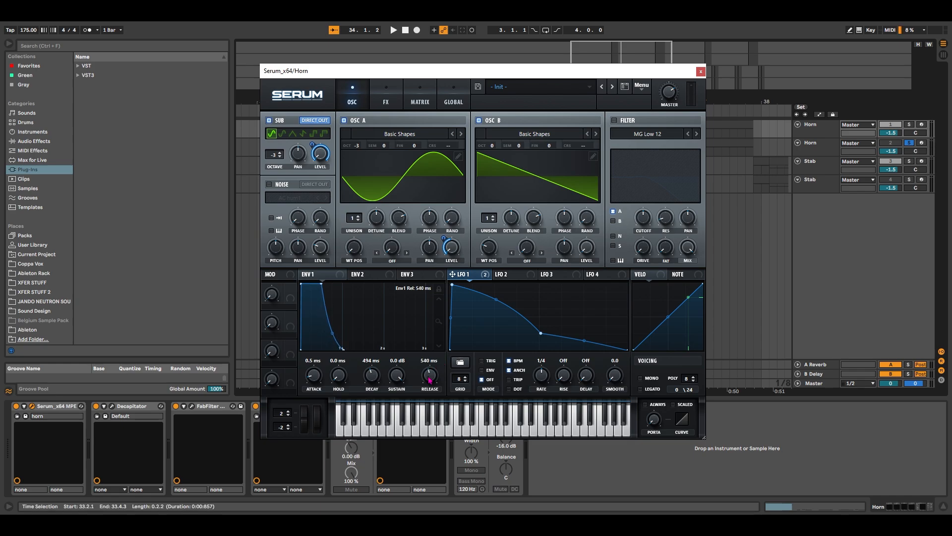
left_click(616, 120)
Set oscillator B's semitone to +9 and oscillator A's warp mode to FM (from B).
mouse_move(546, 70)
left_mouse_down()
mouse_move(516, 83)
mouse_move(579, 64)
left_mouse_up()
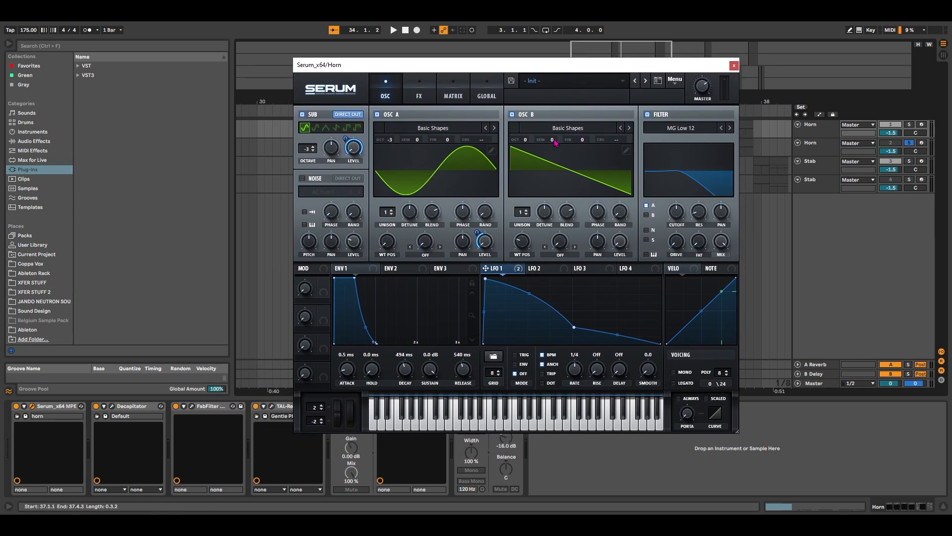
left_click_drag(555, 142, 558, 102)
left_click_drag(572, 70, 515, 60)
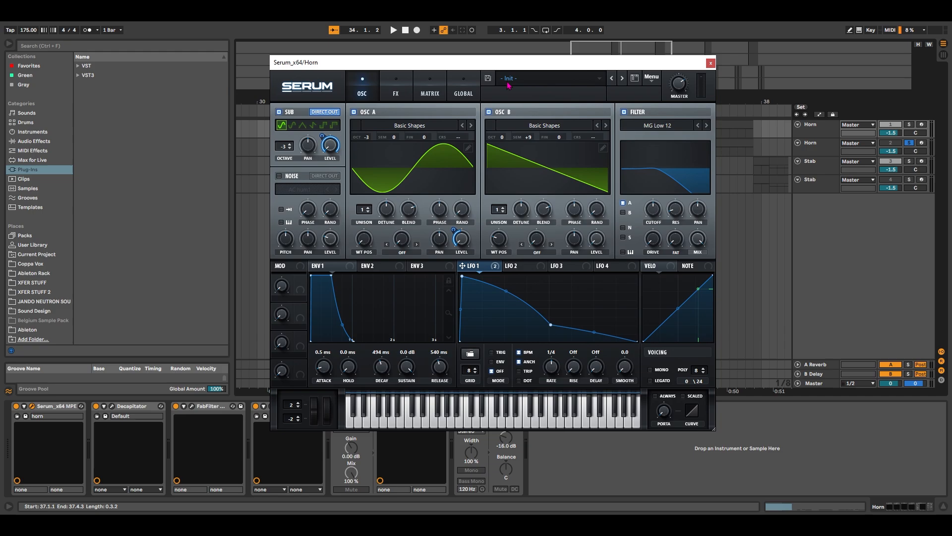
left_click(404, 253)
left_click(425, 464)
Set the filter type to Add Bass from the Misc category.
left_click(668, 127)
mouse_move(650, 169)
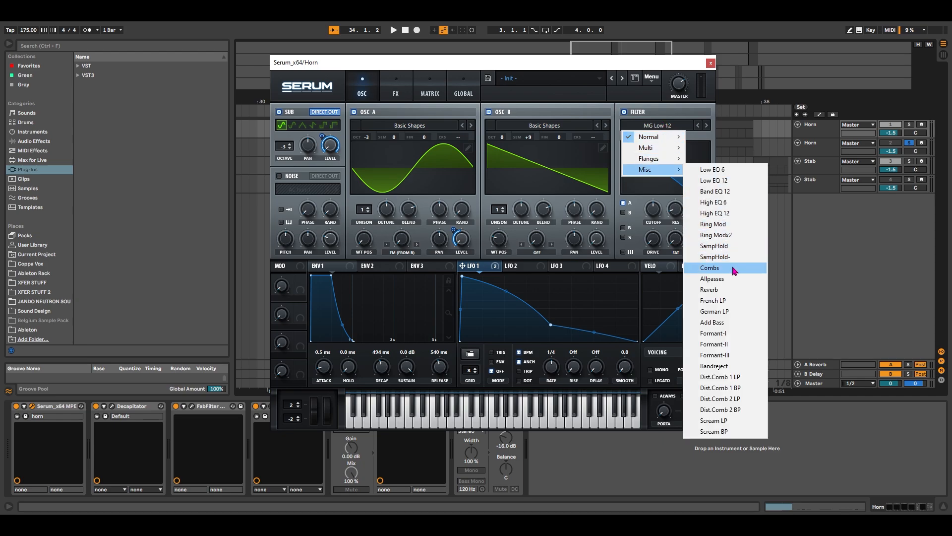
left_click(727, 322)
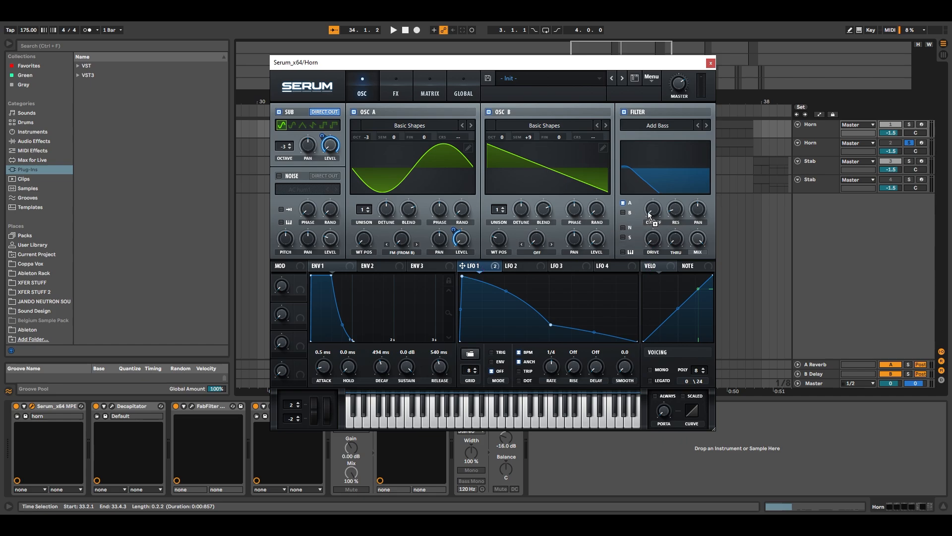
Modulate the filter's cutoff and resonance with LFO 1 and adjust the modulation amounts.
left_click_drag(649, 212, 642, 237)
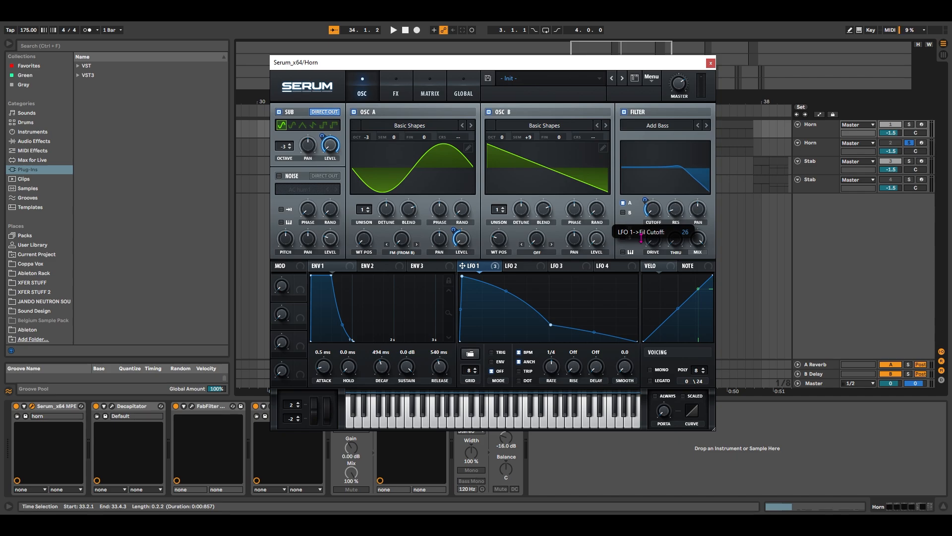
left_click_drag(641, 239, 641, 239)
left_click_drag(679, 213, 680, 207)
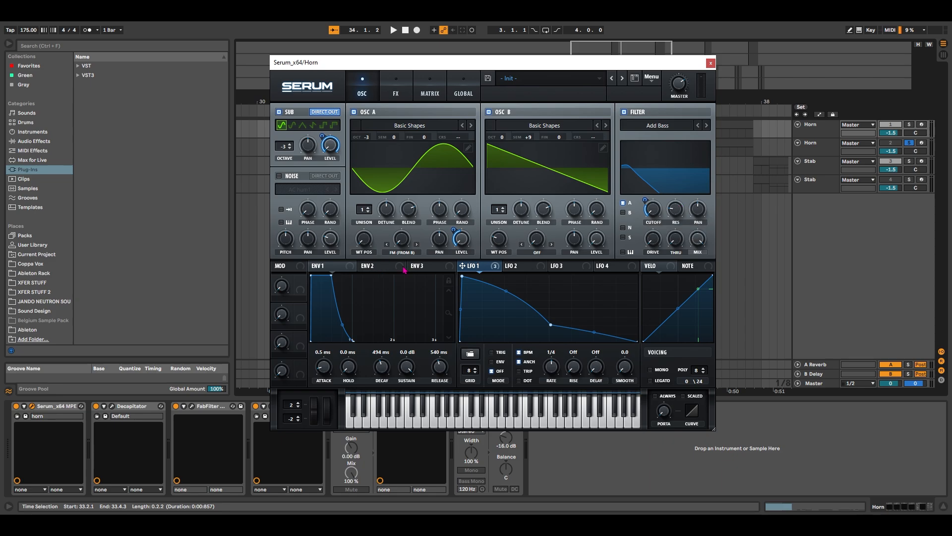
left_click_drag(474, 268, 680, 213)
left_click_drag(668, 200, 661, 233)
Route oscillator B and noise into the filter and enable its key tracking.
left_click(623, 213)
left_click(623, 227)
left_click(624, 252)
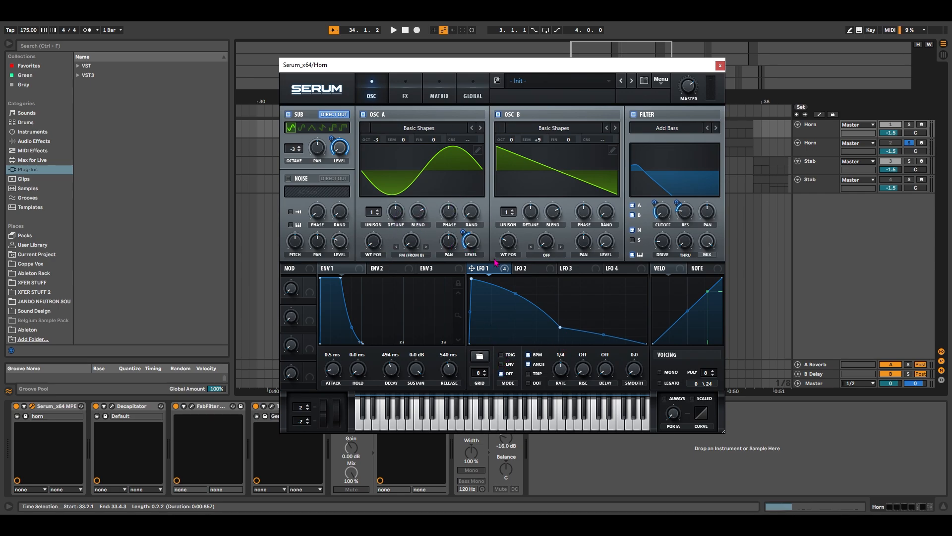
Set LFO 1 to envelope mode with triplet timing at 4 bars, and assign macro 1 to oscillator A's warp with an amount of 60.
left_click(502, 365)
left_click(529, 374)
left_click_drag(559, 371, 556, 401)
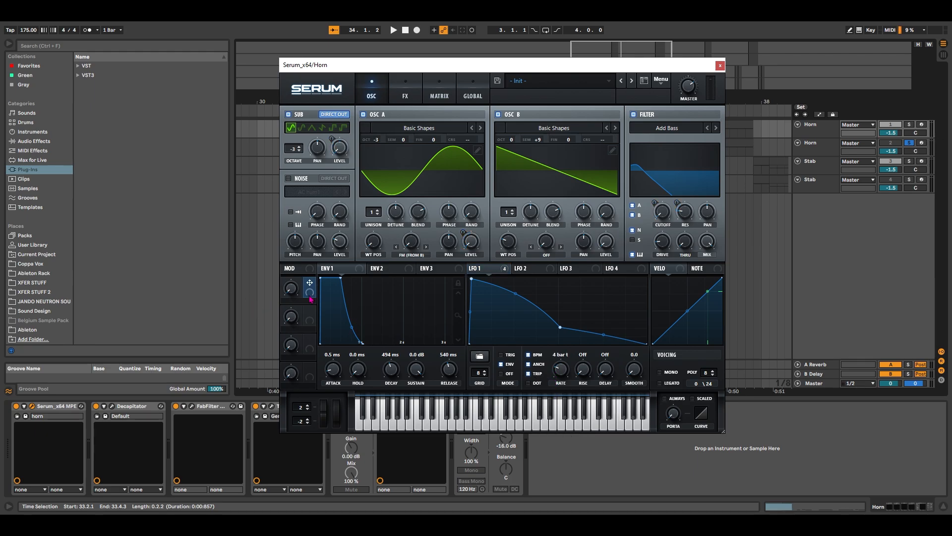
left_click_drag(310, 282, 403, 264)
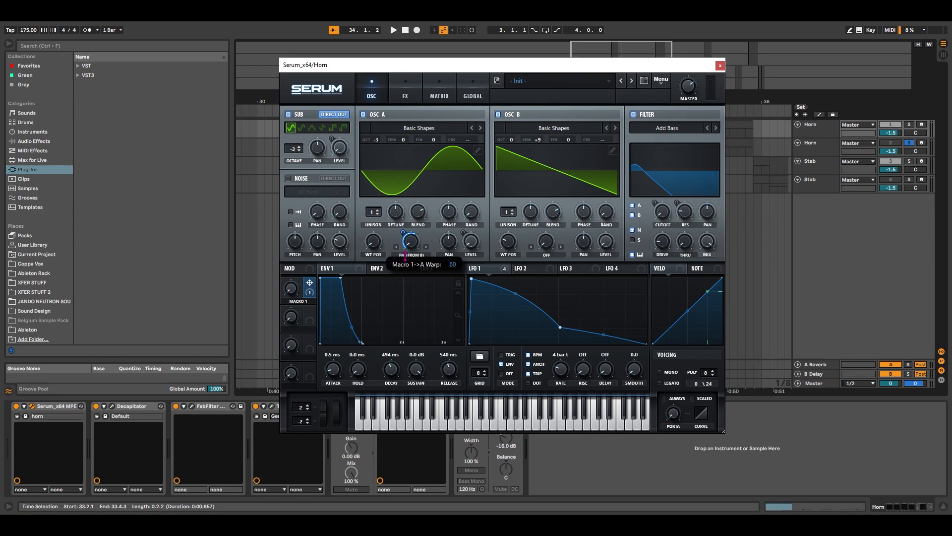
Enable the Hyper/Dimension, Distortion, Phaser, EQ and Filter effects in Serum's effects rack.
left_click(405, 92)
left_click(232, 202)
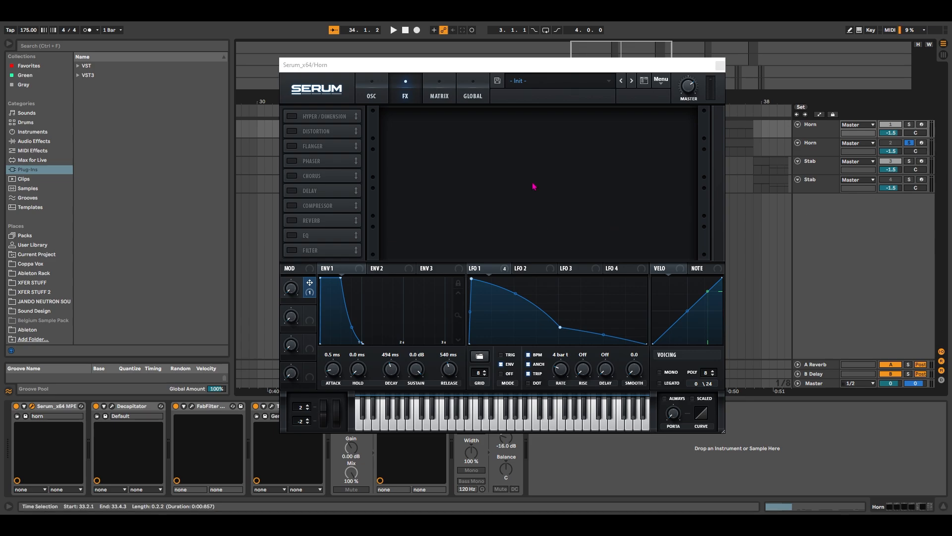
left_click(307, 206)
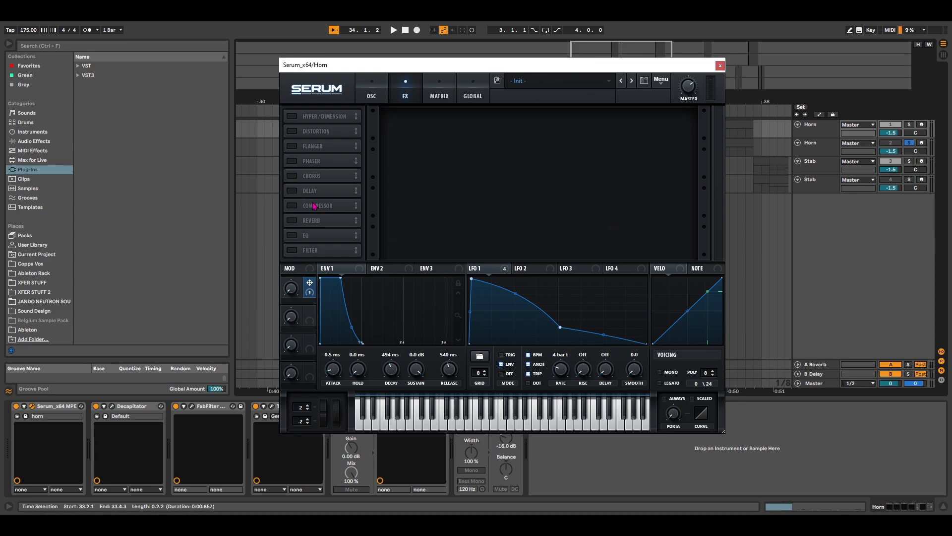
left_click(293, 131)
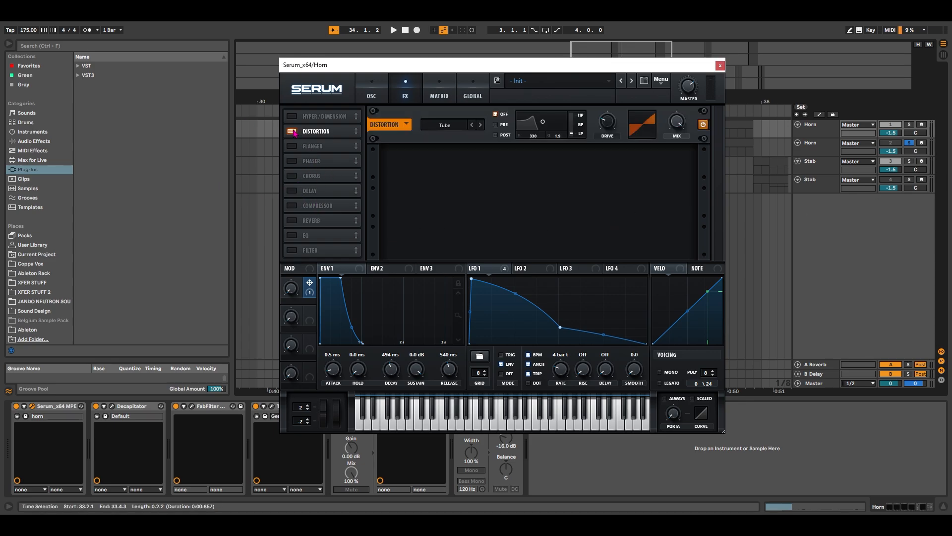
left_click(292, 160)
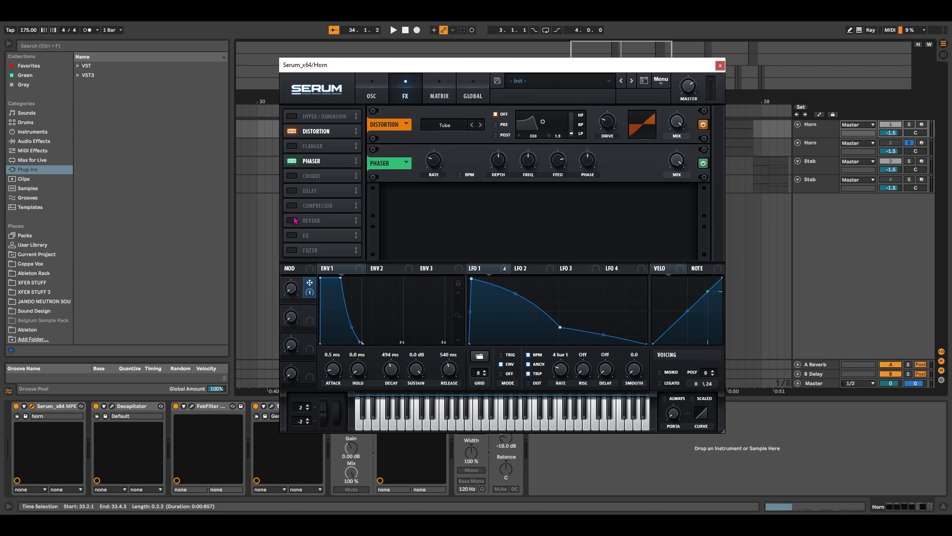
left_click(292, 235)
left_click(292, 116)
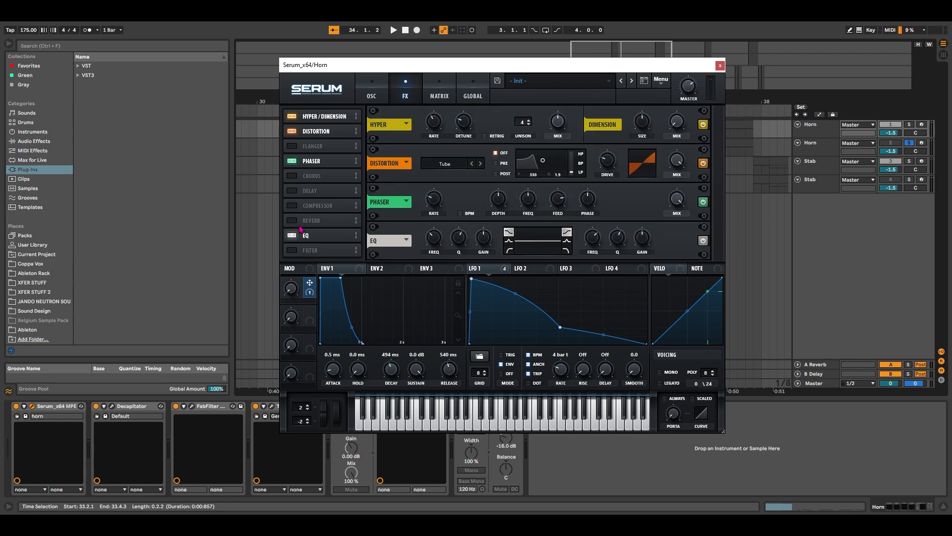
left_click(292, 250)
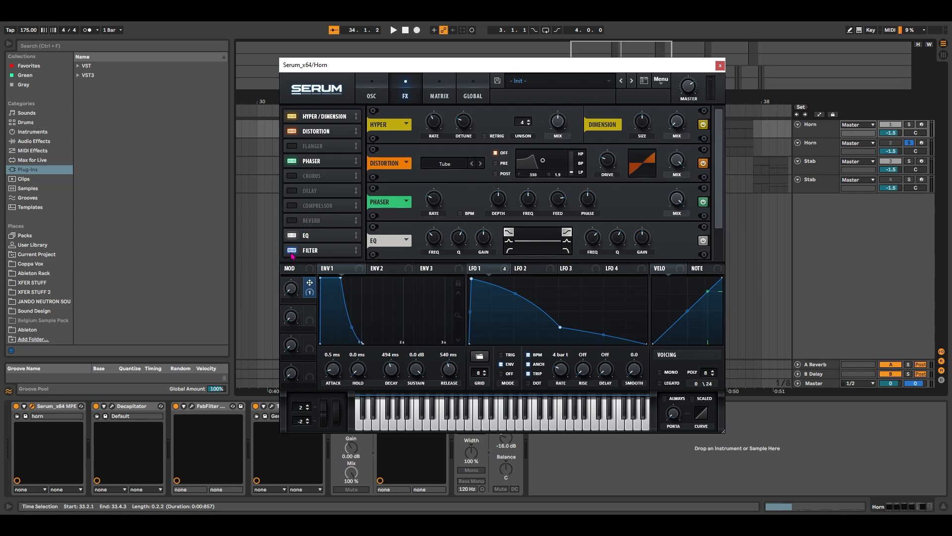
Enable the Compressor and reorder the effects as Distortion, Phaser, EQ, Hyper/Dimension, Filter, Compressor.
left_click(292, 205)
left_click_drag(318, 131, 319, 117)
left_click_drag(318, 160, 327, 125)
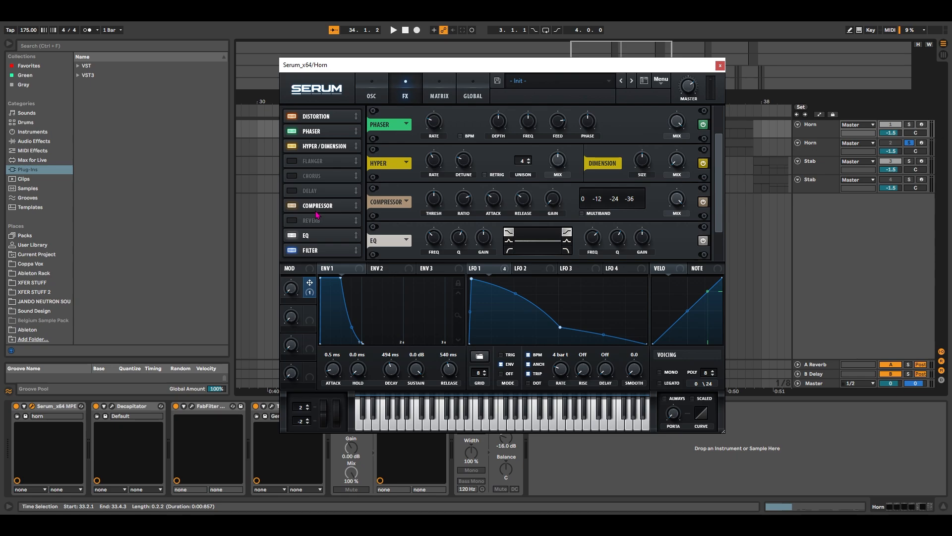
left_click_drag(317, 235, 320, 141)
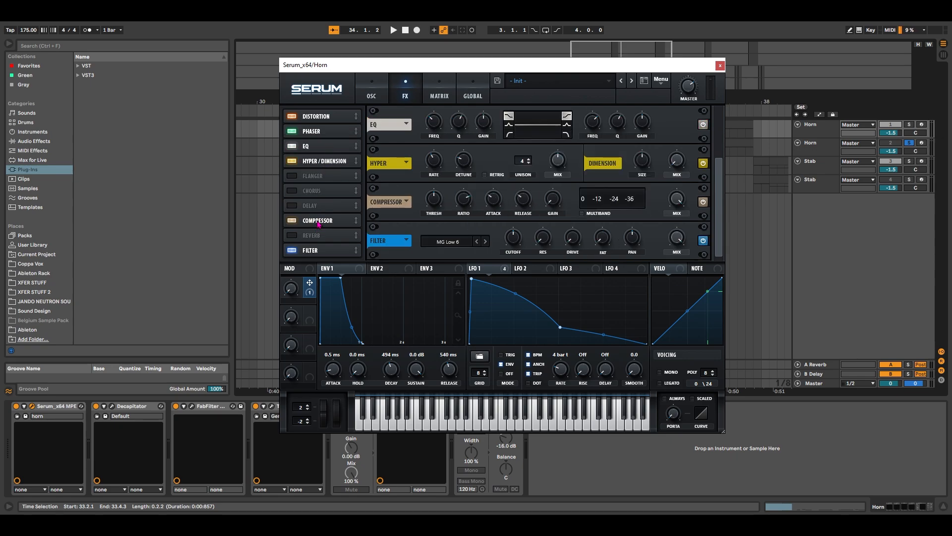
left_click_drag(316, 254, 318, 178)
left_click_drag(322, 237, 322, 187)
scroll(426, 154, "up", 3)
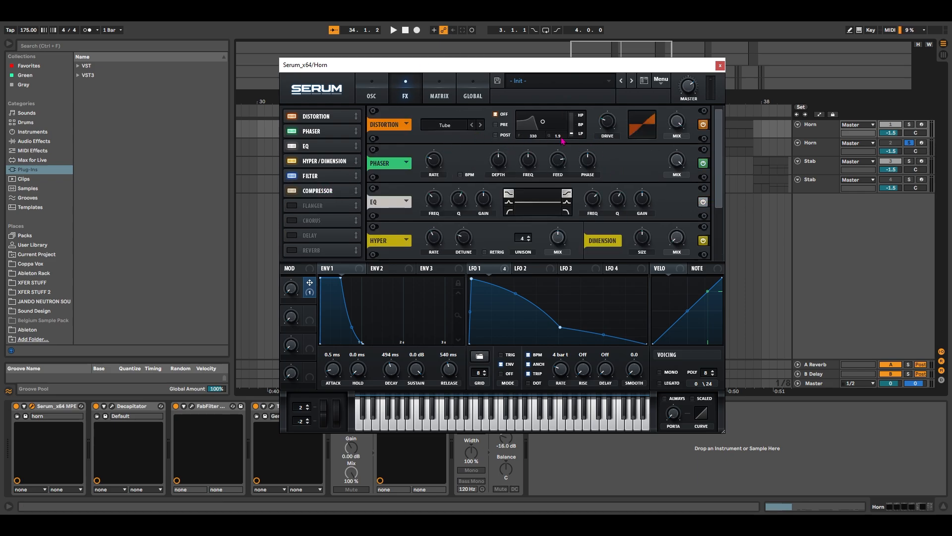
Modulate the distortion's drive with LFO 1 and lower the phaser's frequency, feedback and mix.
left_click_drag(472, 268, 612, 120)
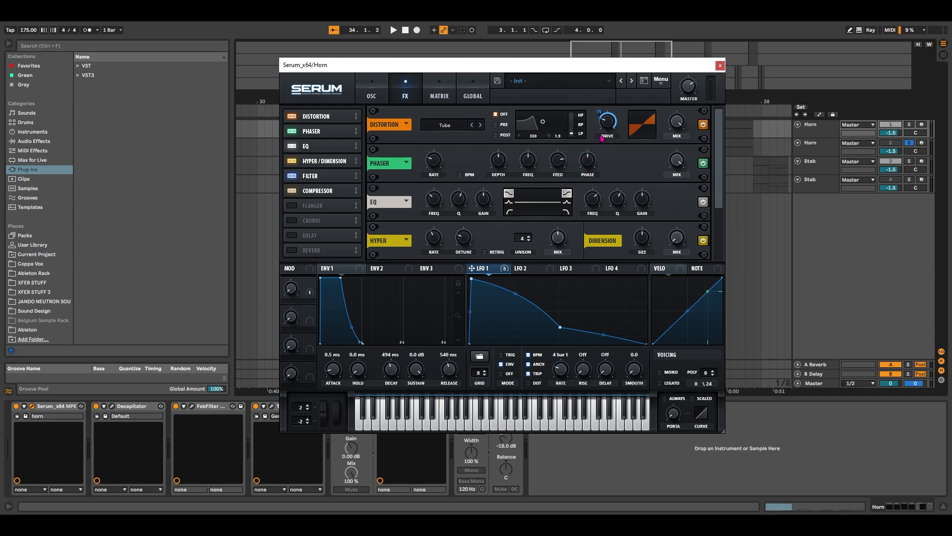
scroll(396, 136, "down", 1)
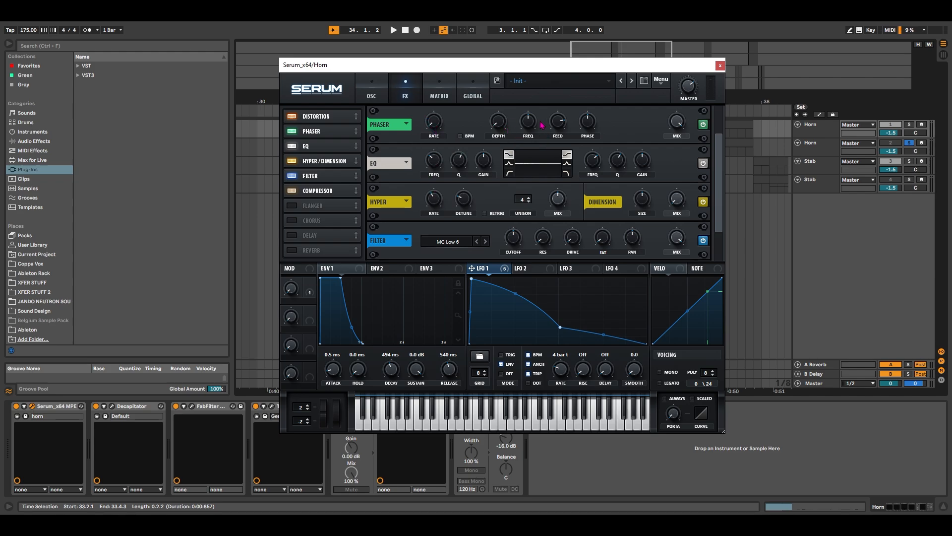
left_click_drag(529, 122, 522, 208)
left_click_drag(559, 123, 542, 281)
left_click_drag(677, 122, 672, 197)
Switch the EQ's low band to a high-pass at about 370 Hz with 50% Q, and boost the high shelf with a lowered frequency.
scroll(566, 126, "down", 1)
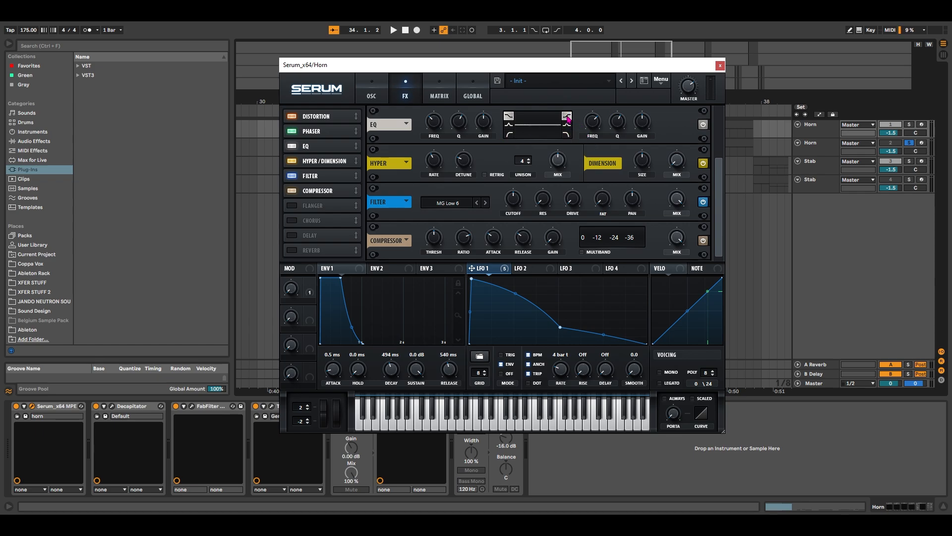
left_click(510, 134)
mouse_move(645, 129)
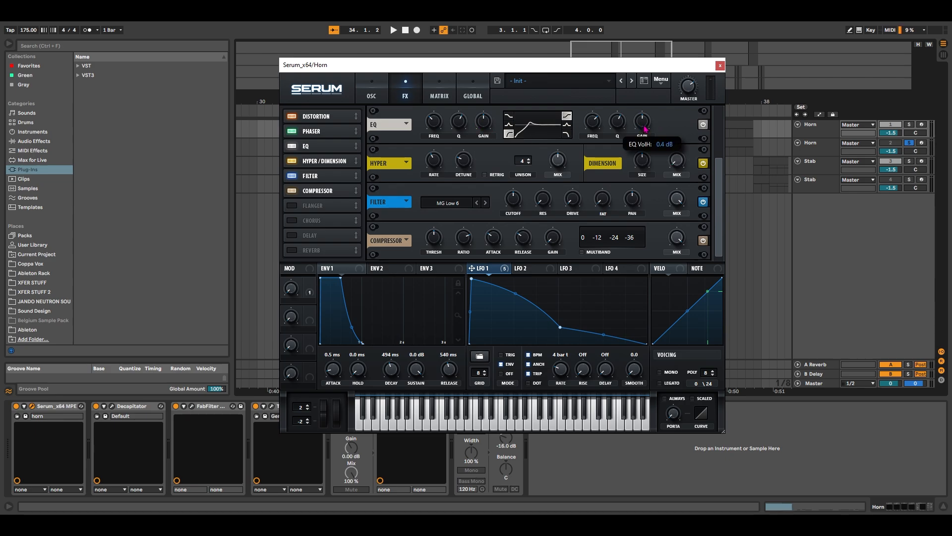
left_click_drag(645, 129, 651, 117)
mouse_move(616, 126)
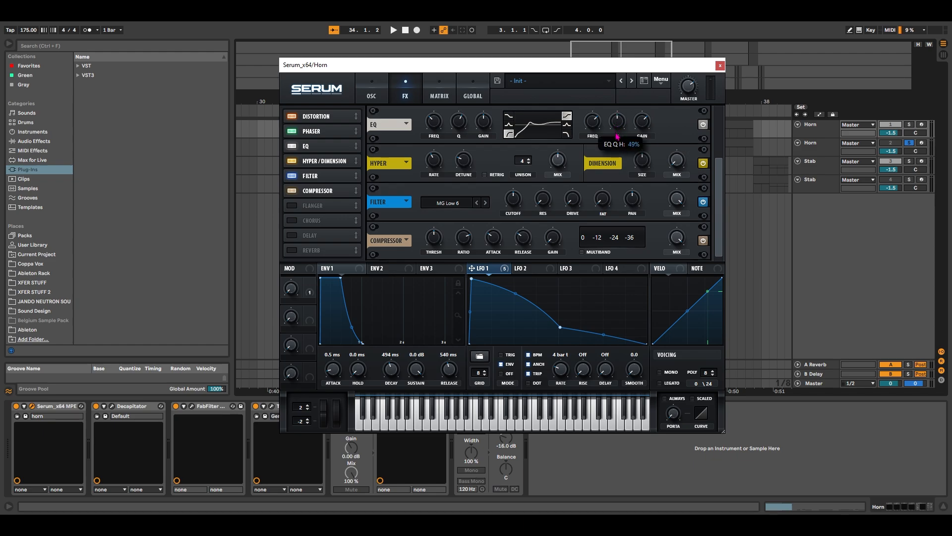
left_click_drag(593, 127, 596, 144)
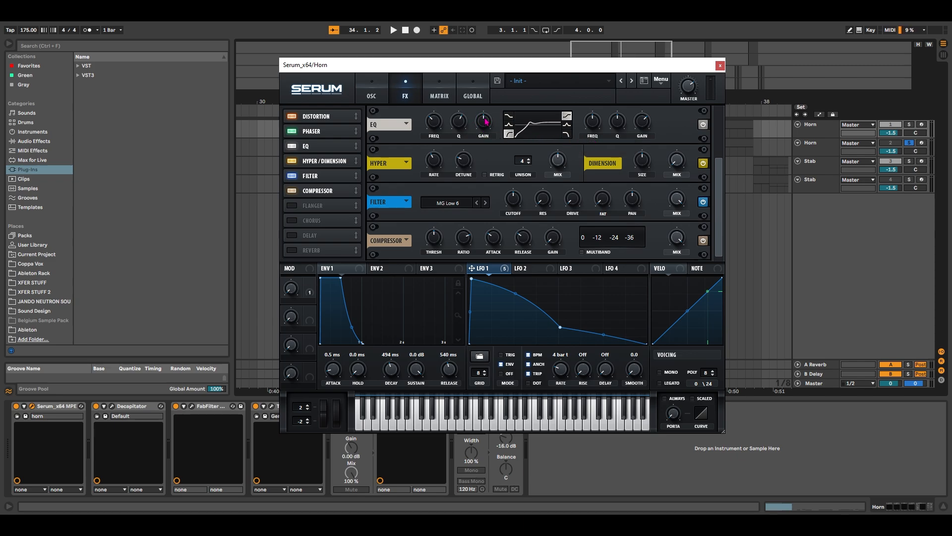
mouse_move(458, 128)
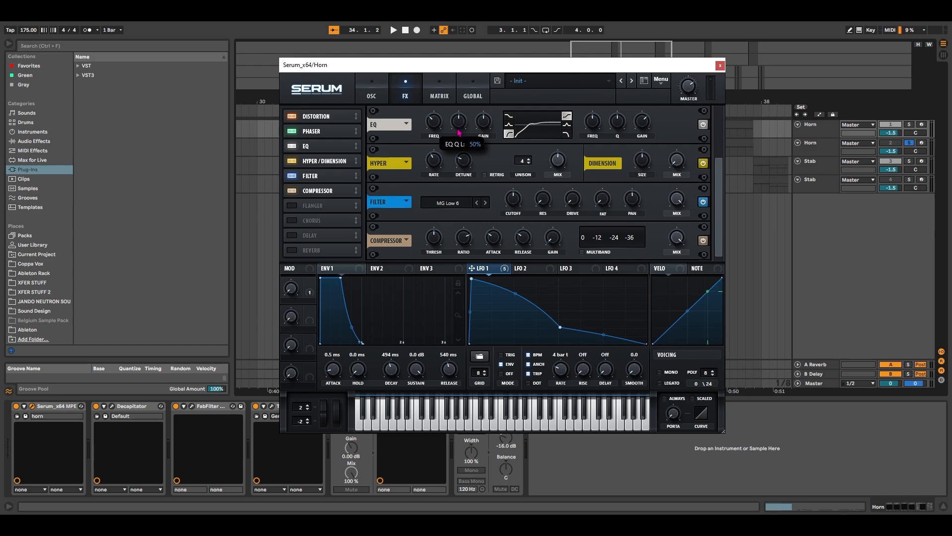
mouse_move(434, 119)
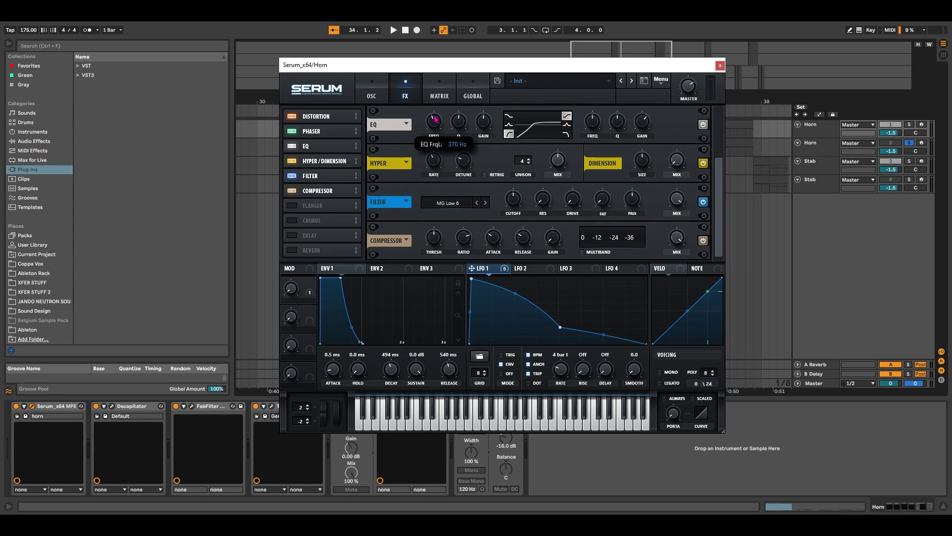
Lower the Hyper effect's mix and modulate the Dimension mix with LFO 1.
scroll(476, 179, "up", 3)
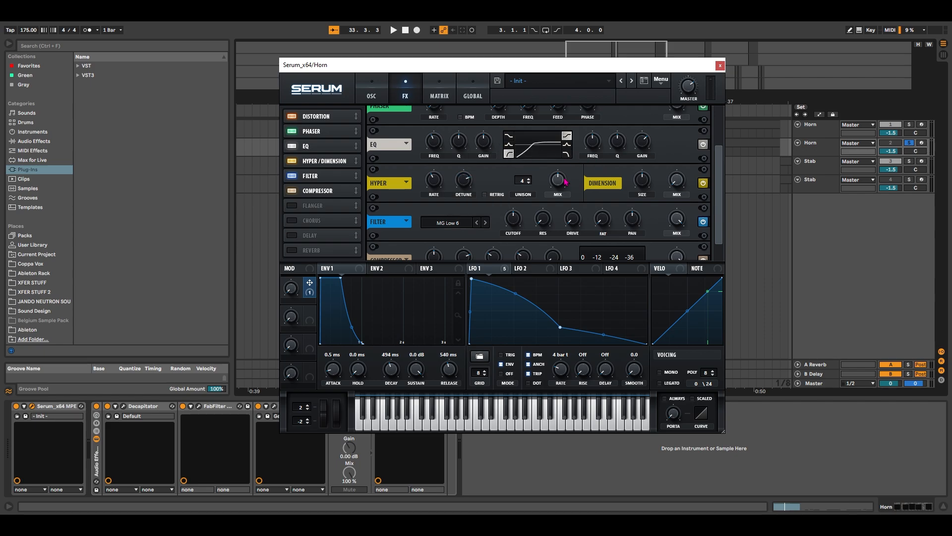
left_click_drag(565, 182, 564, 226)
left_click_drag(507, 270, 667, 196)
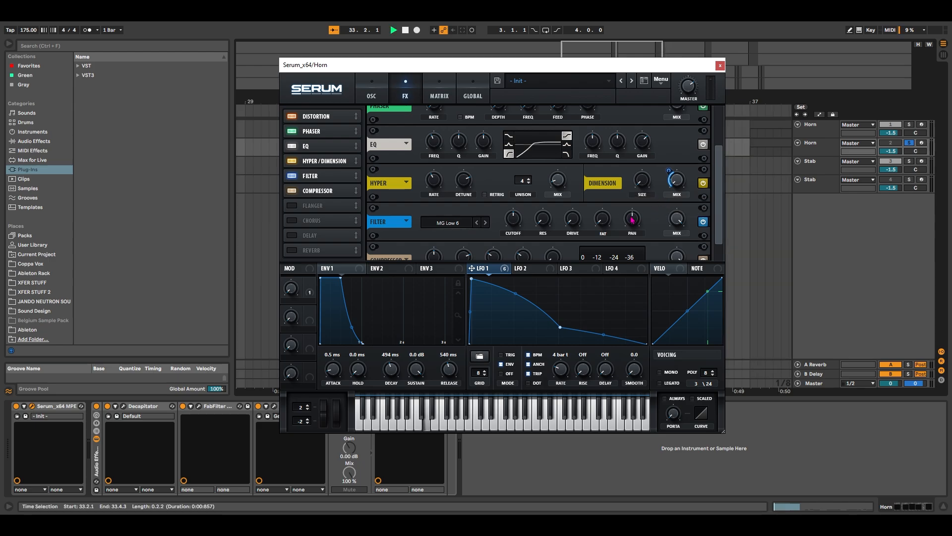
Change the Filter effect's type to Reverb, adjust its cutoff, drive and damping, and reduce its mix to about half.
scroll(452, 209, "down", 1)
left_click(453, 208)
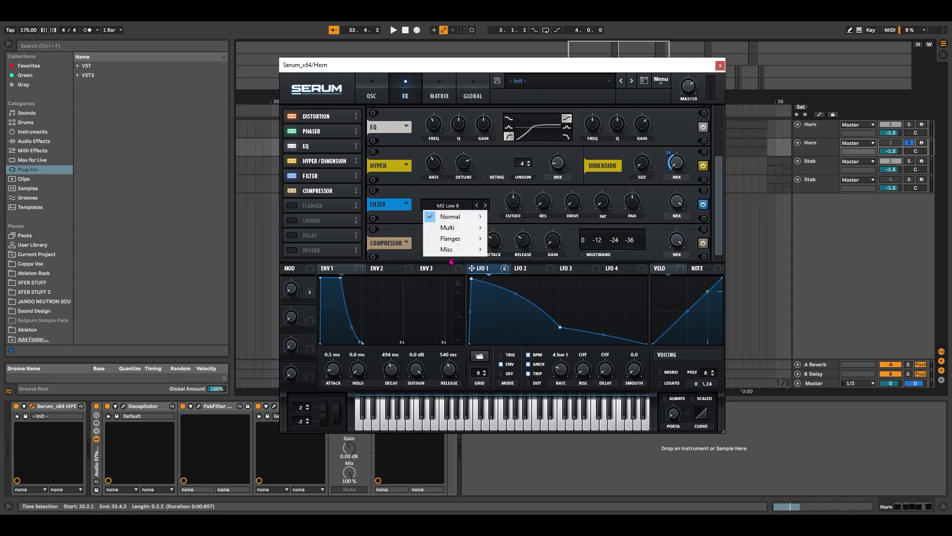
mouse_move(452, 250)
left_click(511, 370)
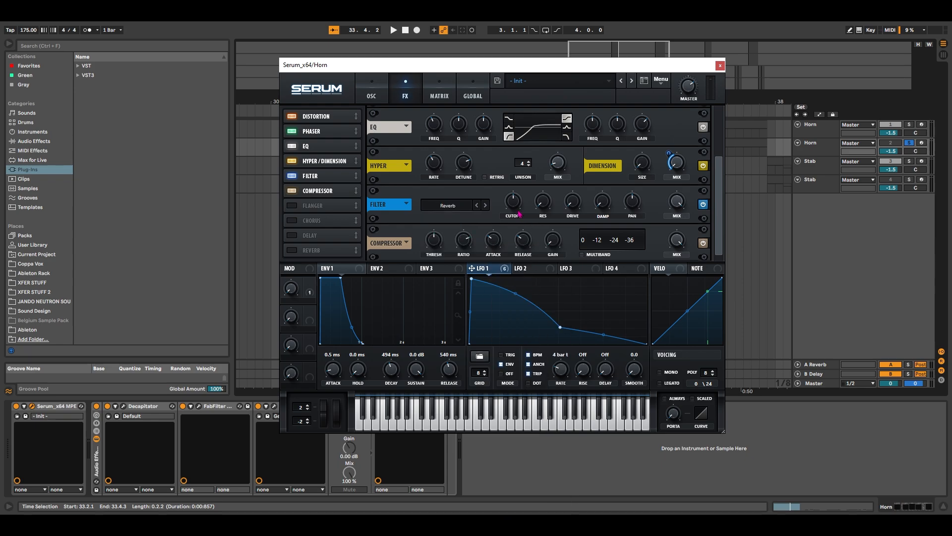
left_click_drag(512, 207, 512, 203)
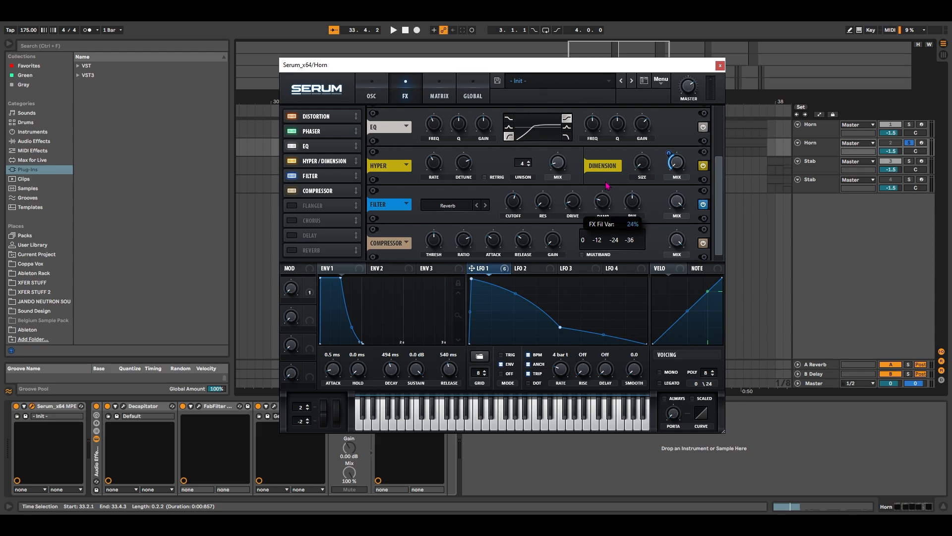
left_click_drag(607, 186, 608, 182)
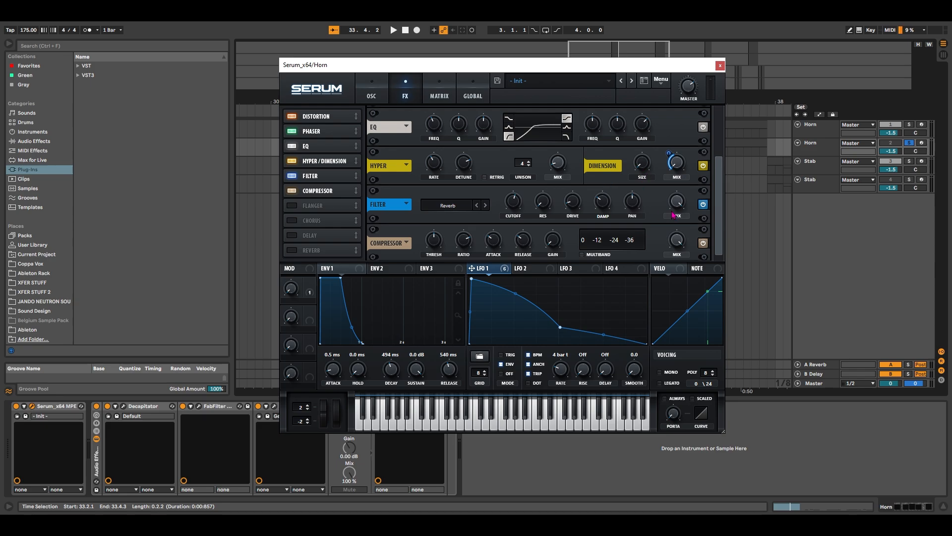
left_click_drag(676, 210, 676, 266)
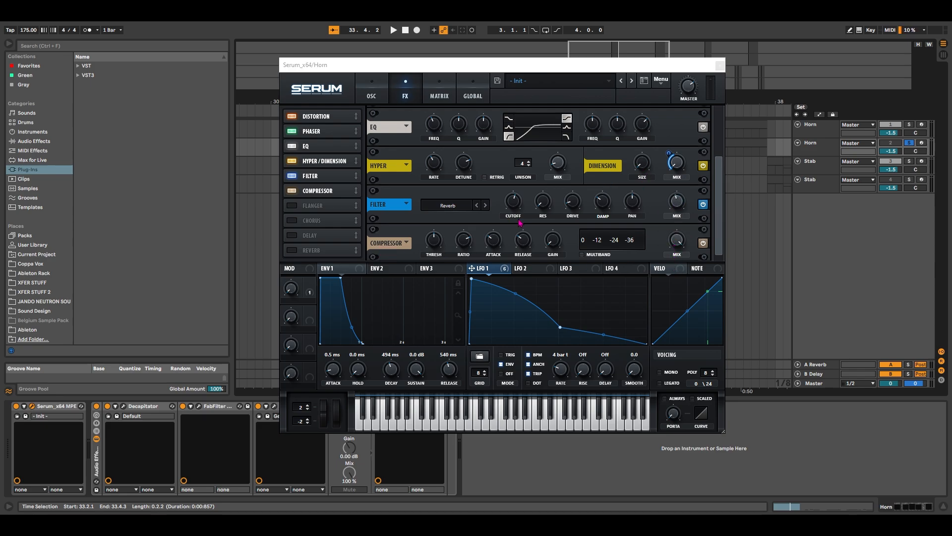
Lower the compressor's ratio, set its gain to 4.6 dB and mix to 40, and audition the sound.
left_click_drag(462, 243, 461, 258)
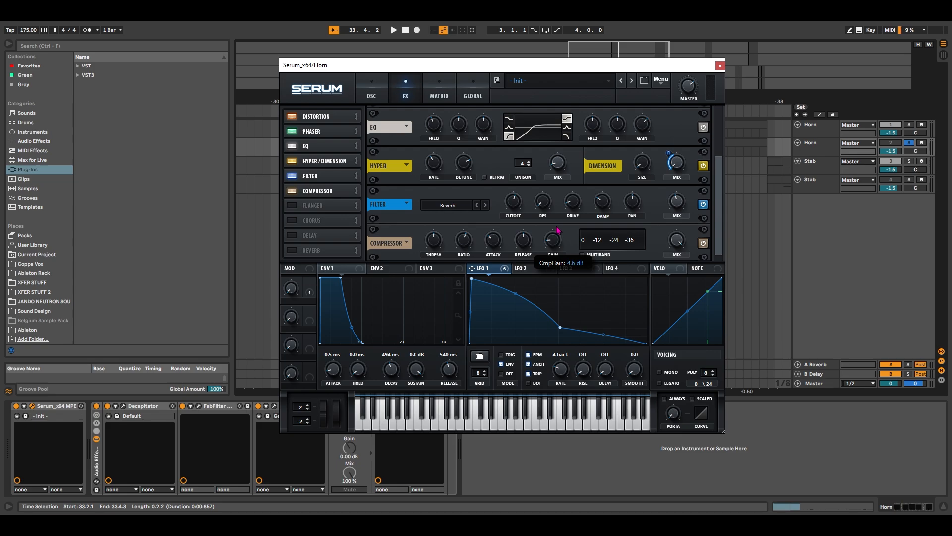
left_click_drag(677, 240, 673, 300)
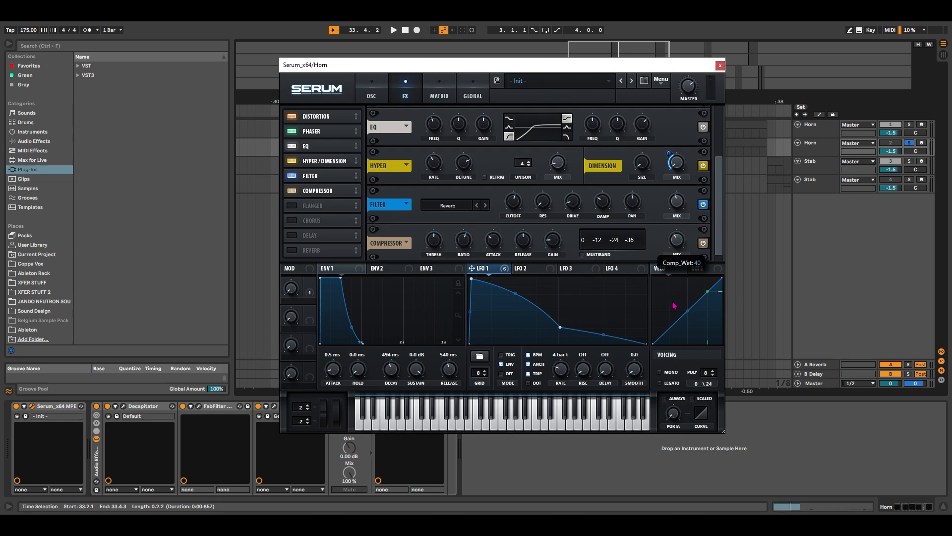
key("space")
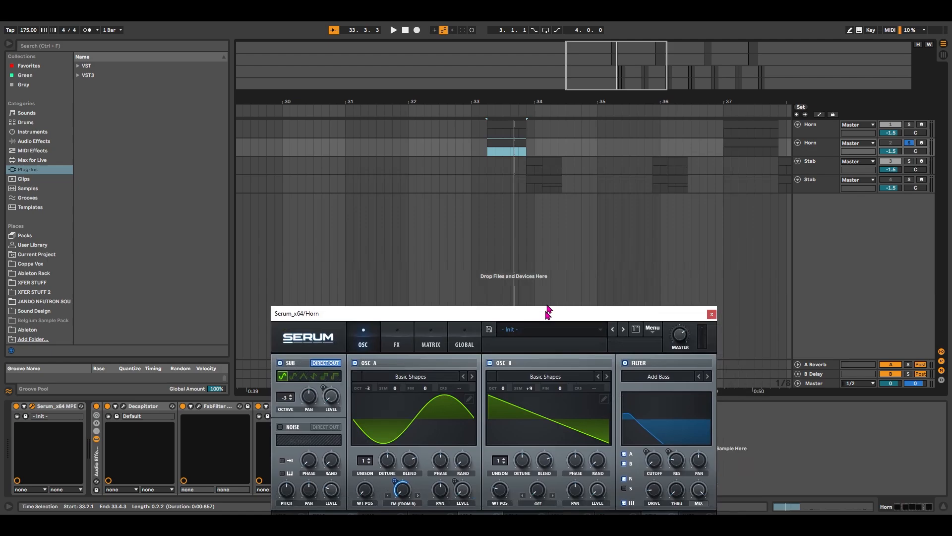
Reposition the Serum window and set macro 1 to about 75% while auditioning the horn clip.
left_click_drag(548, 311, 588, 114)
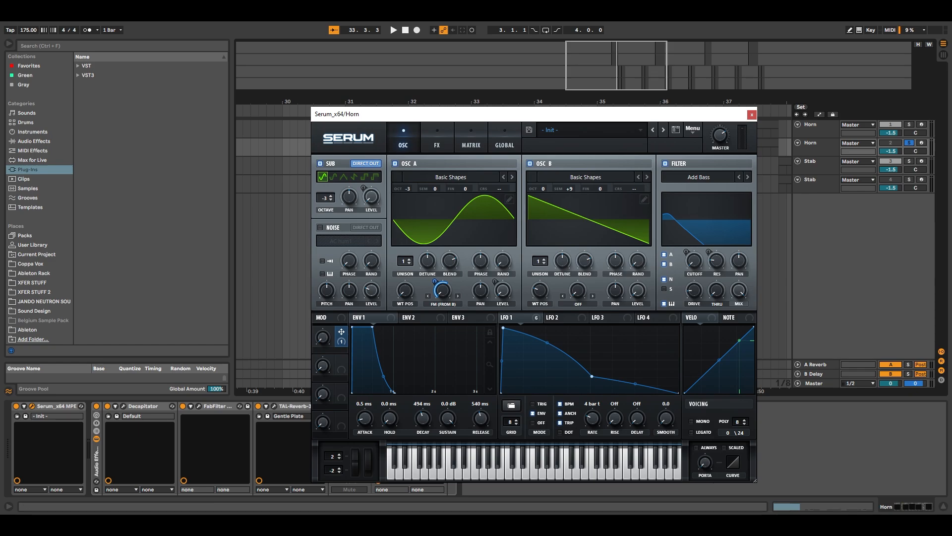
left_click(333, 342)
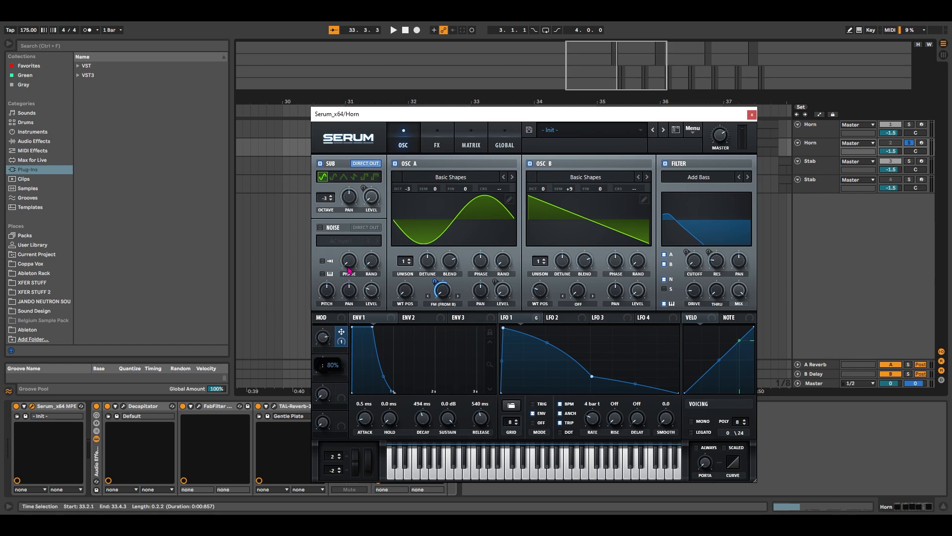
key("space")
key("space")
left_click_drag(321, 338, 320, 348)
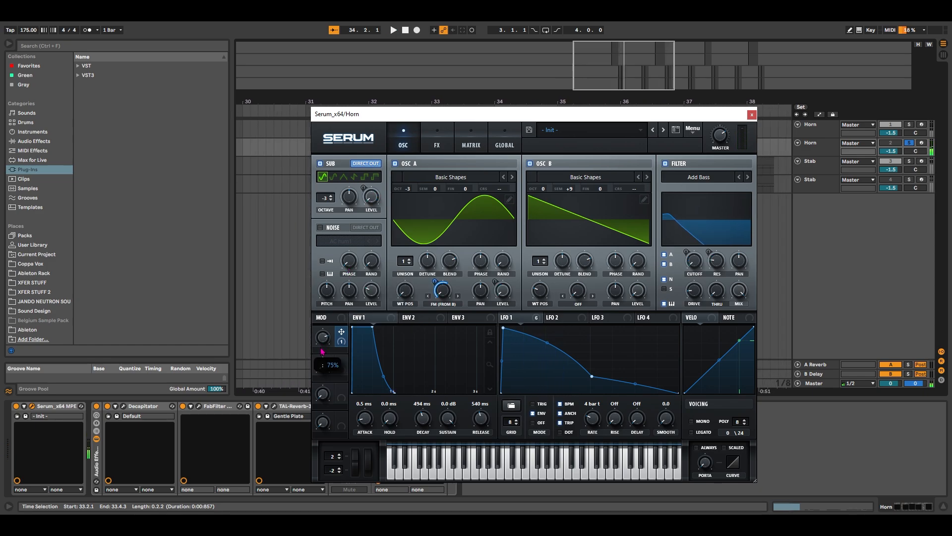
key("space")
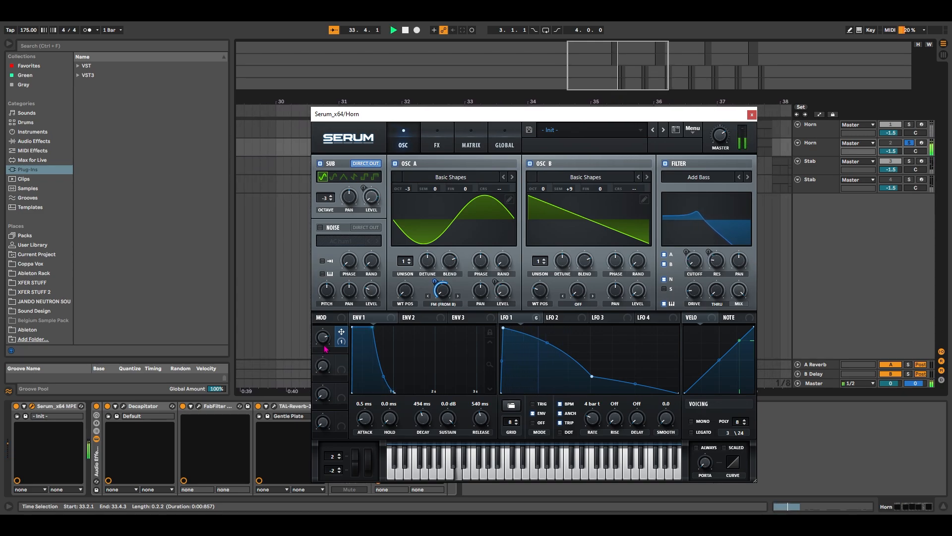
key("space")
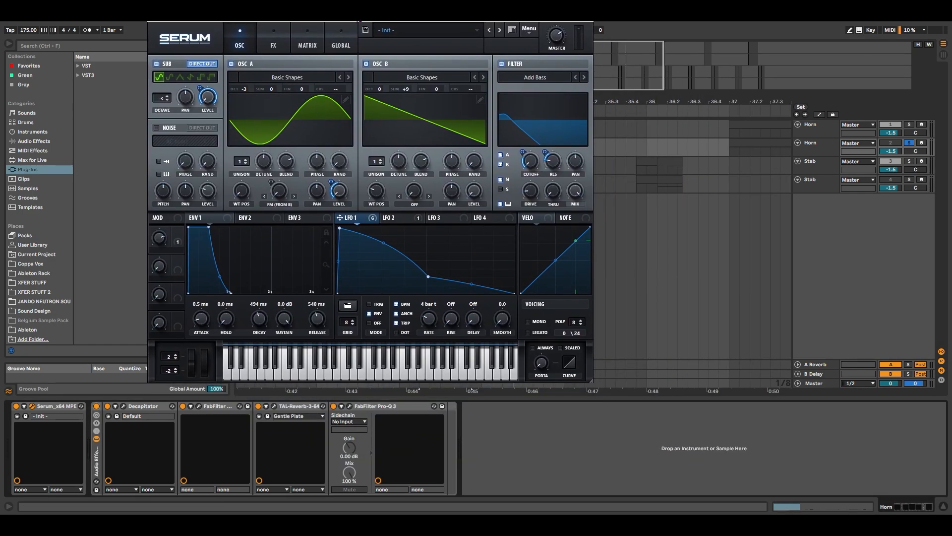
Close Serum and examine the FabFilter Pro-Q 3 and TAL-Reverb-3 settings in the Horn track's effect rack.
left_click(586, 16)
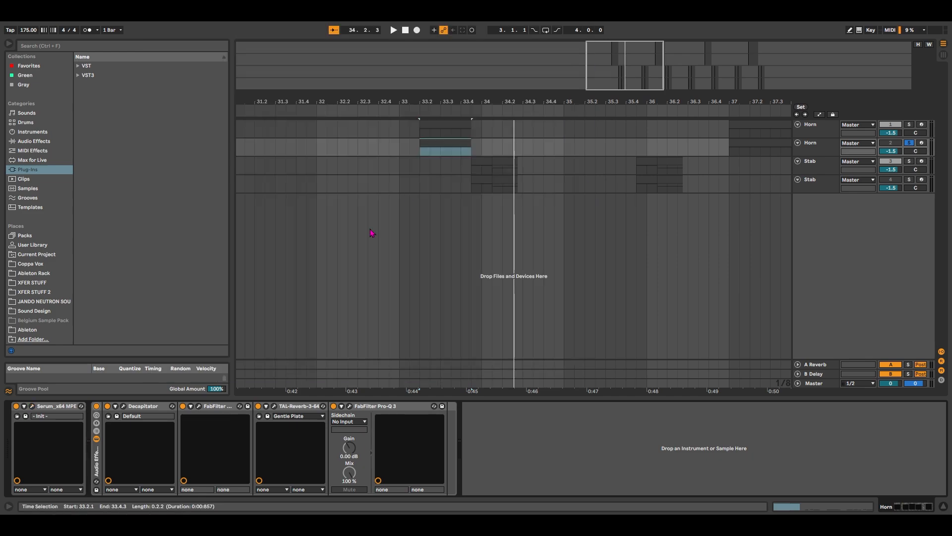
left_click(383, 407)
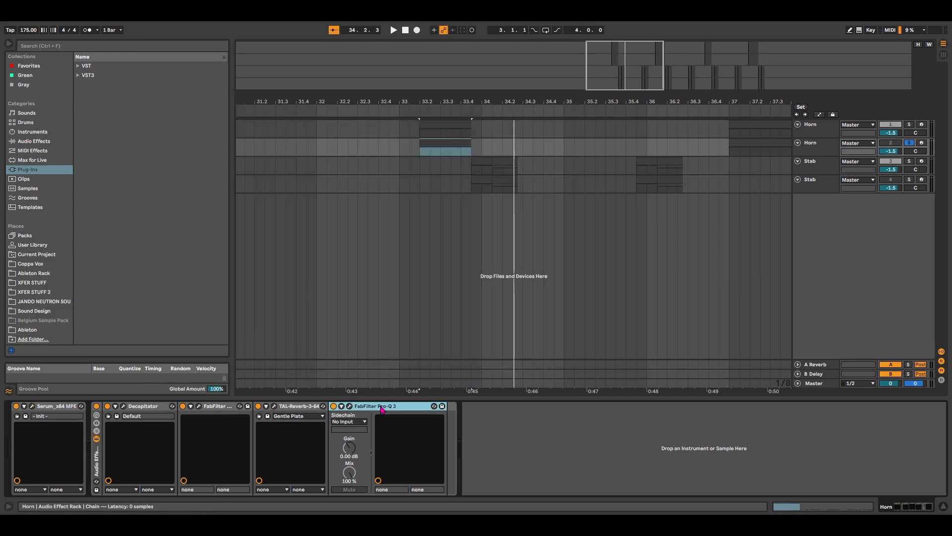
left_click(350, 406)
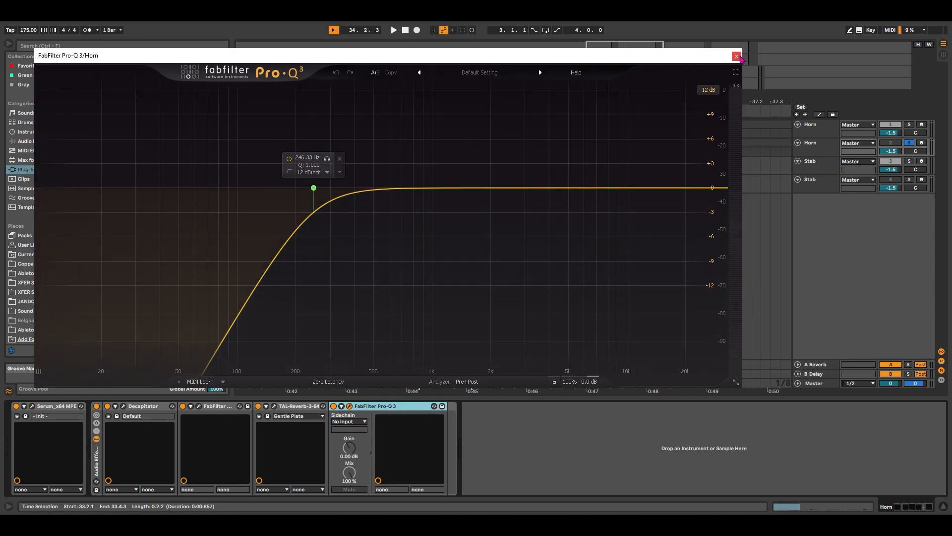
left_click(349, 406)
left_click(274, 405)
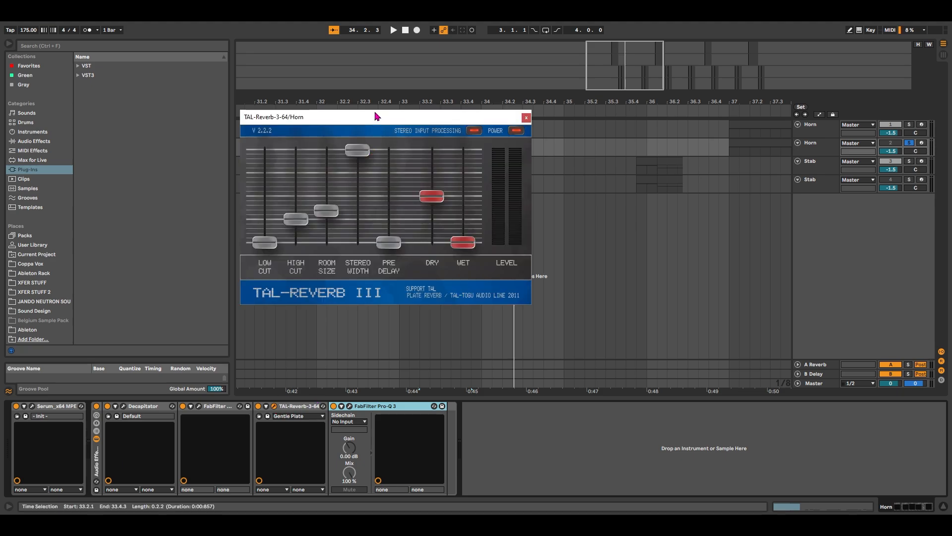
left_click_drag(376, 115, 449, 169)
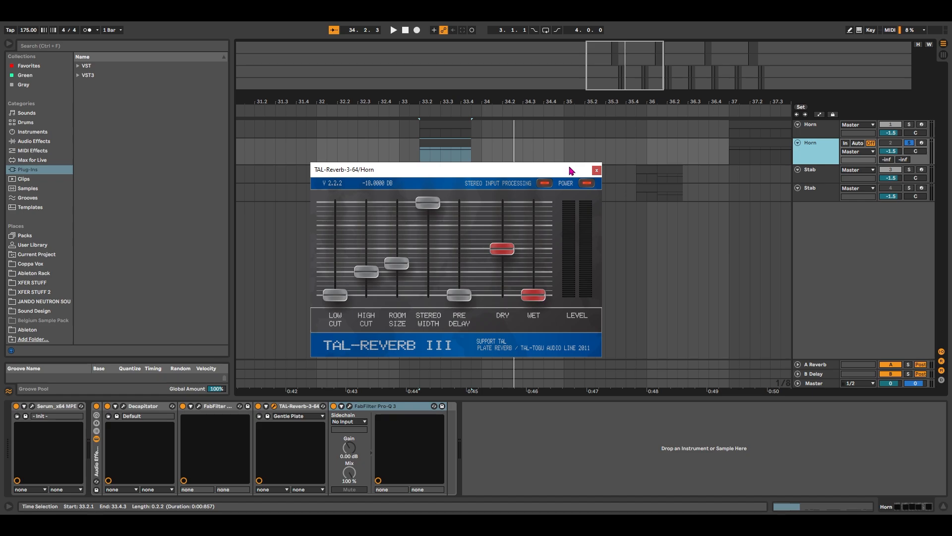
left_click_drag(570, 170, 650, 204)
left_click_drag(423, 158, 564, 158)
left_click(676, 203)
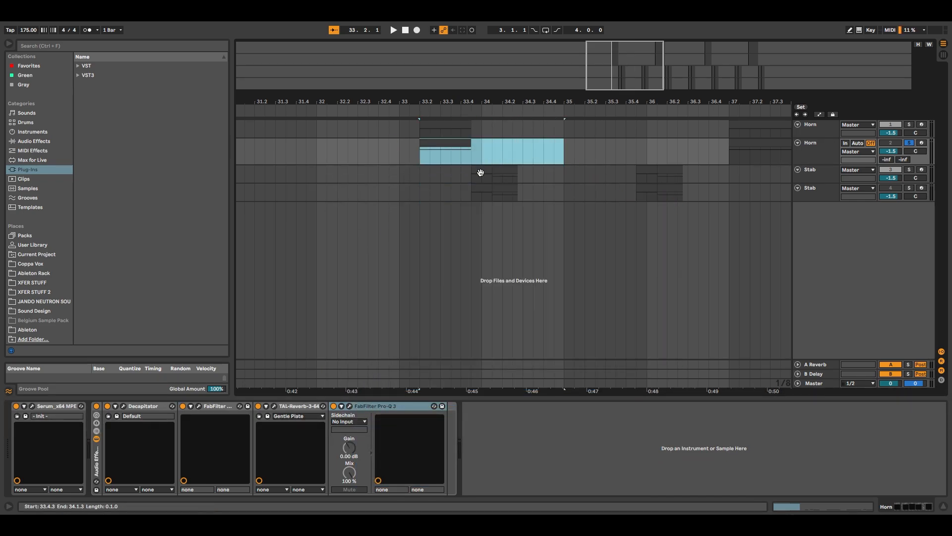
Select the first Stab clip and the Horn clip before it in turn to compare their tracks' device chains.
left_click(483, 171)
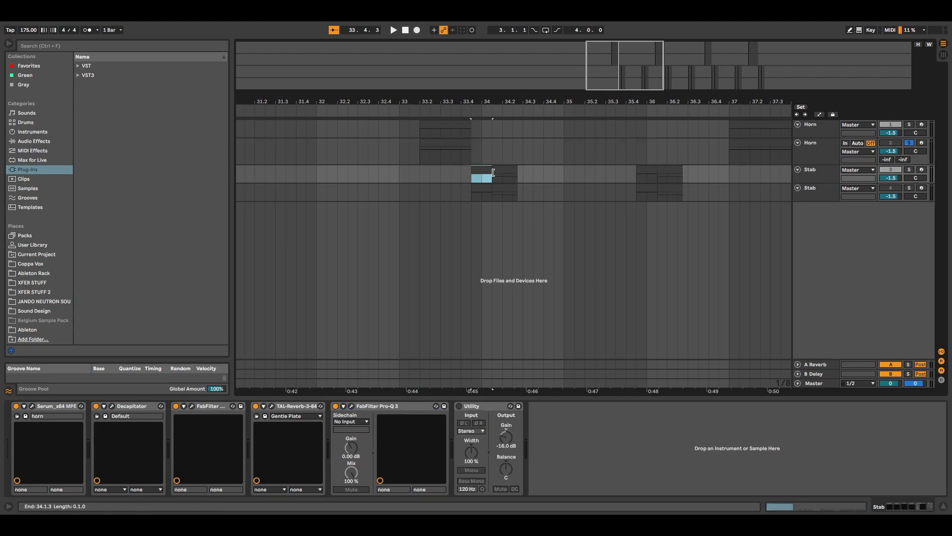
left_click(454, 146)
left_click(479, 171)
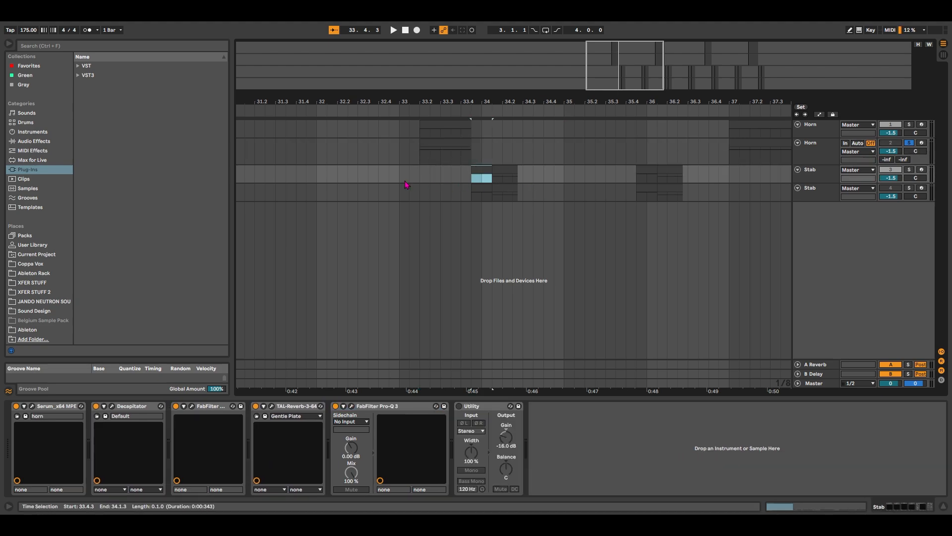
left_click(450, 141)
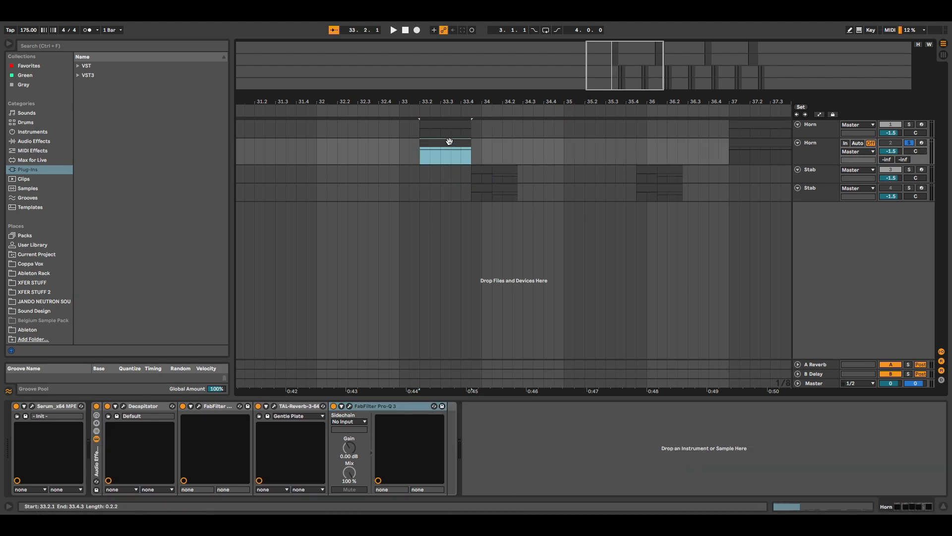
Enlarge the first Stab track, display its TAL-Reverb-3 wet automation and play the track from 33.4.3.
left_click(483, 170)
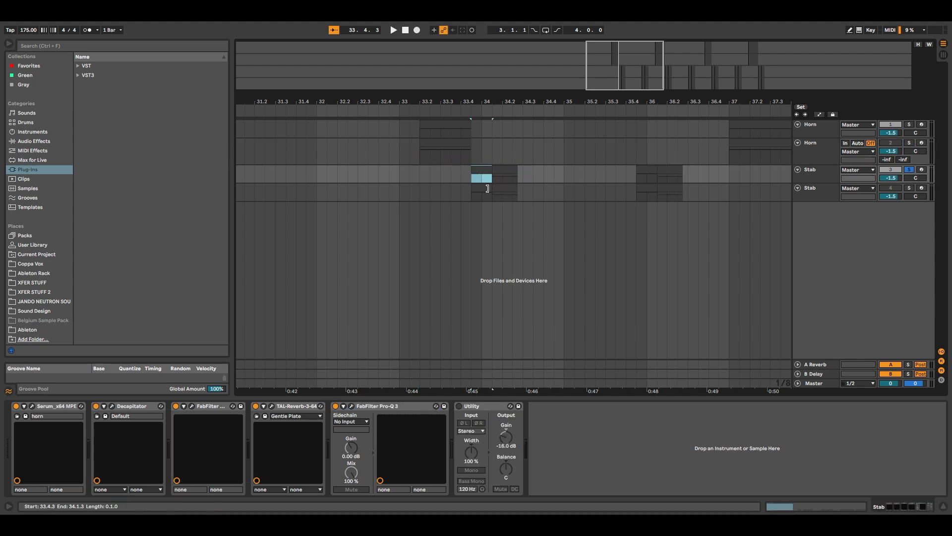
key("a")
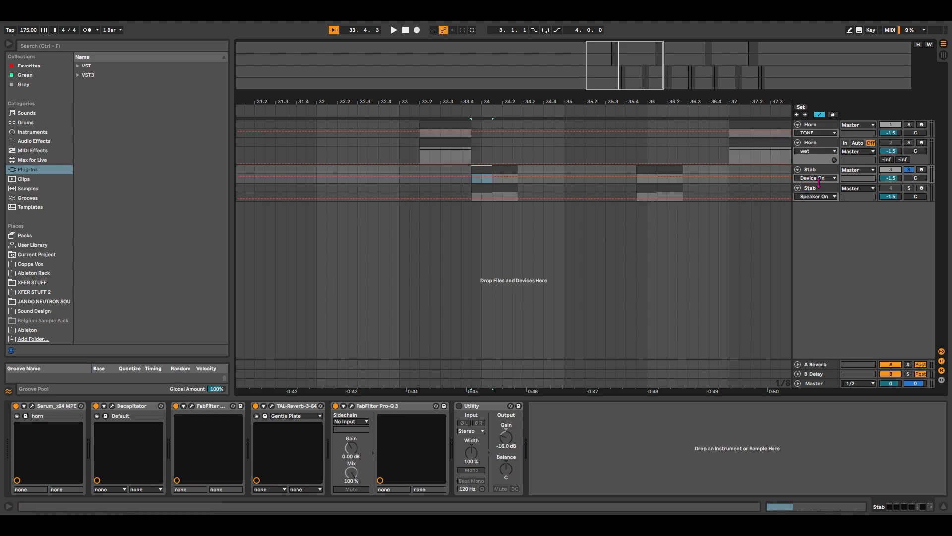
left_click_drag(818, 183, 819, 207)
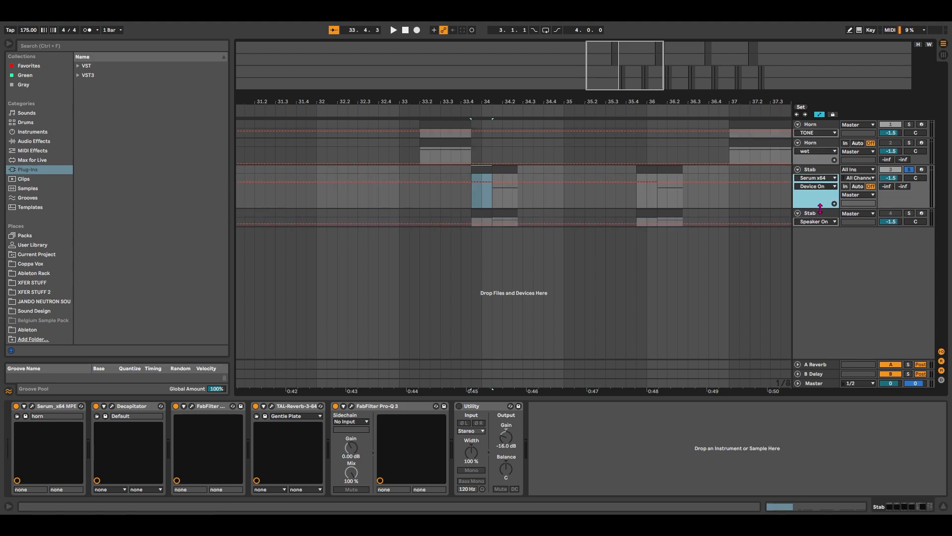
left_click(815, 178)
left_click(817, 206)
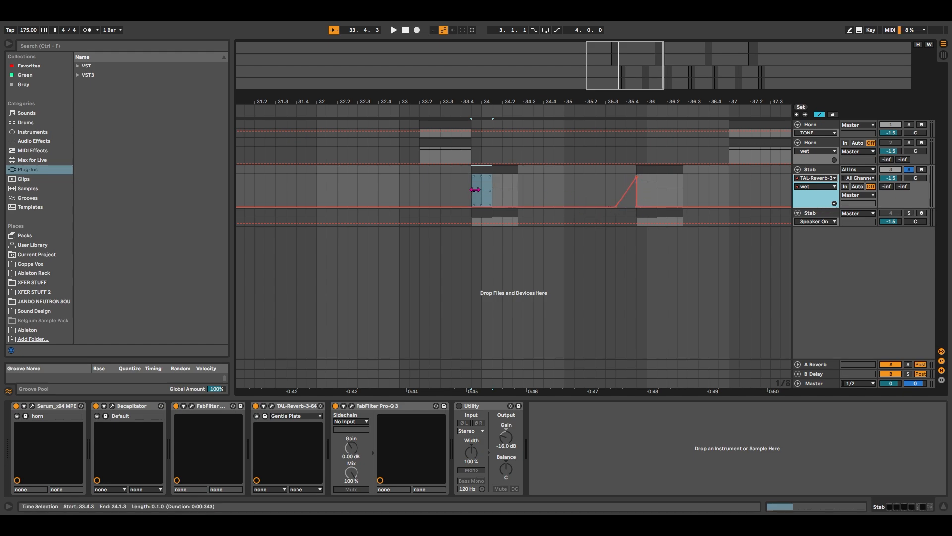
left_click(481, 195)
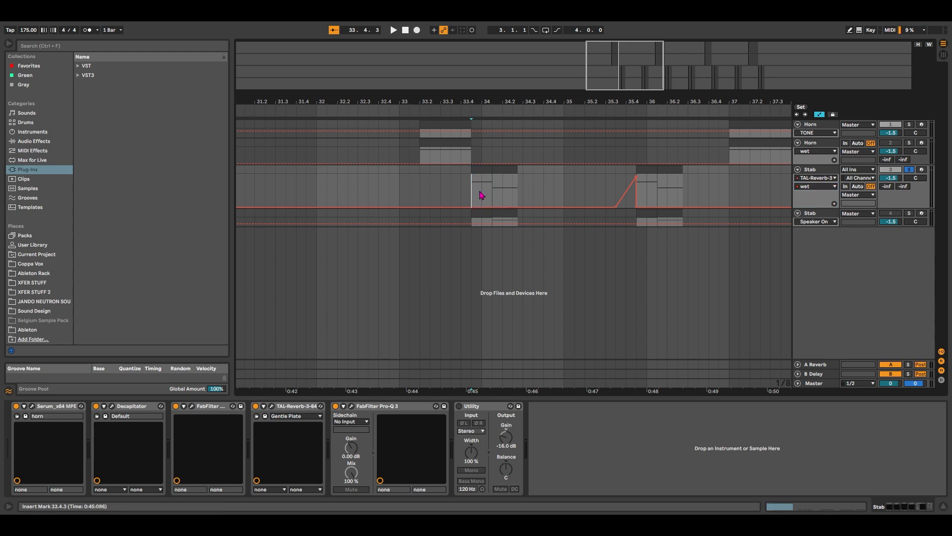
key("space")
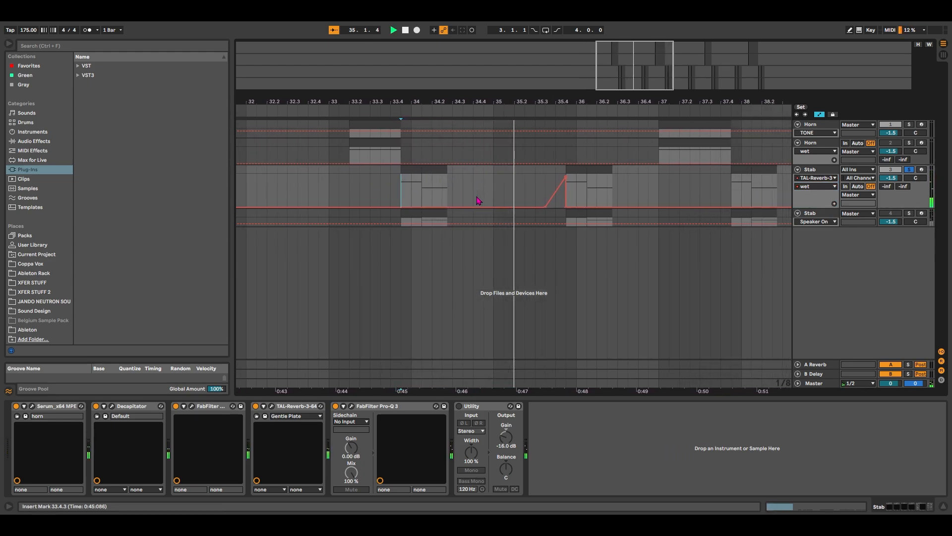
key("a")
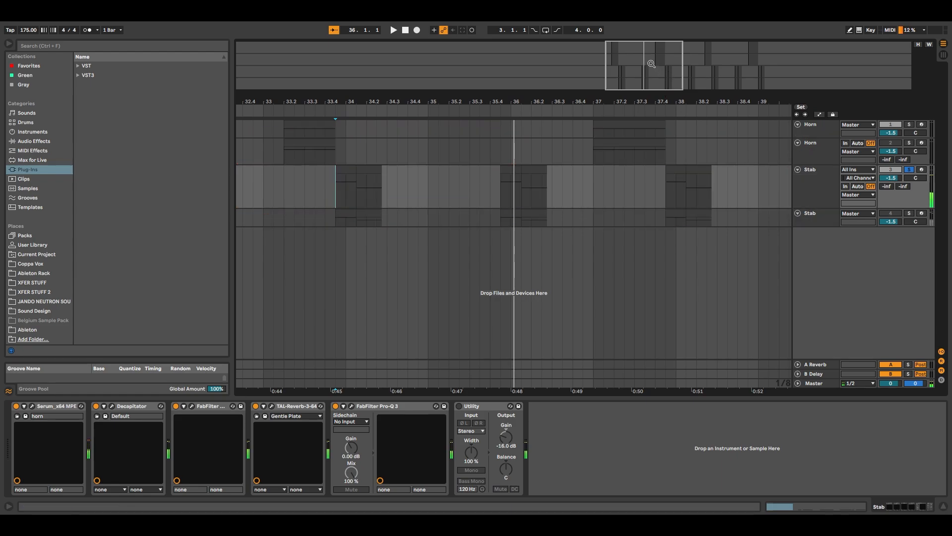
Select the first Stab track's opening clip and its effects from Decapitator through FabFilter Pro-Q 3.
left_click_drag(650, 64, 632, 75)
left_click(451, 168)
left_click(810, 191)
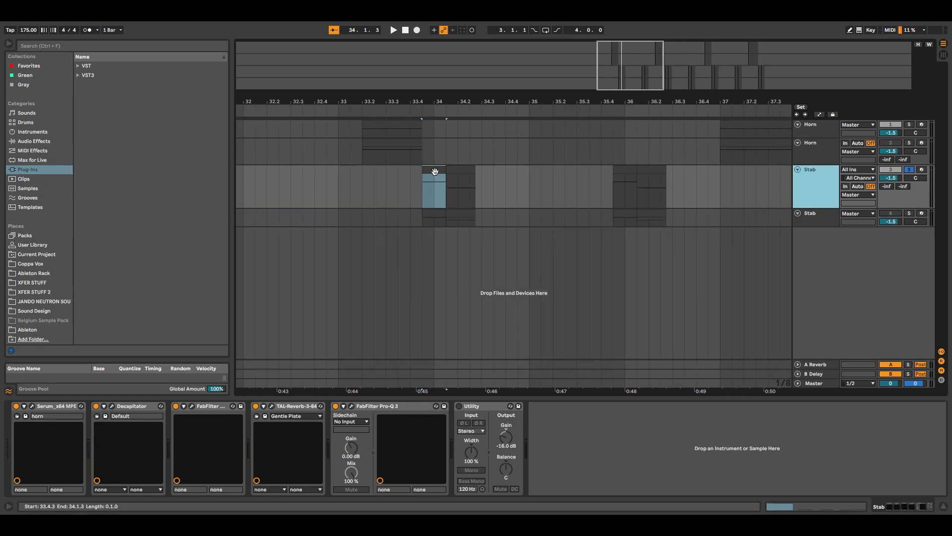
left_click(435, 170)
left_click(132, 407)
left_click(412, 406, "shift")
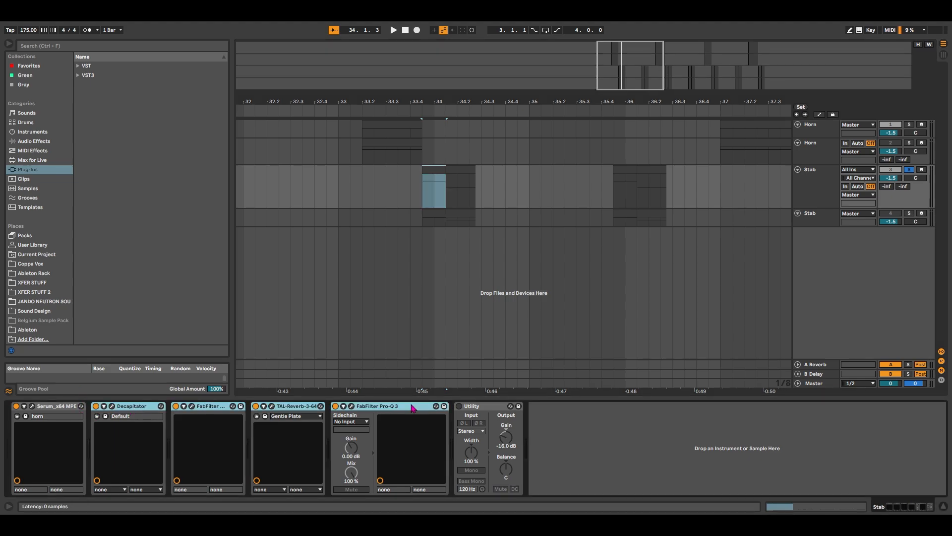
Turn off the second Stab track's audio effect rack and audition the opening clips of both Stab tracks in turn.
left_click(434, 218)
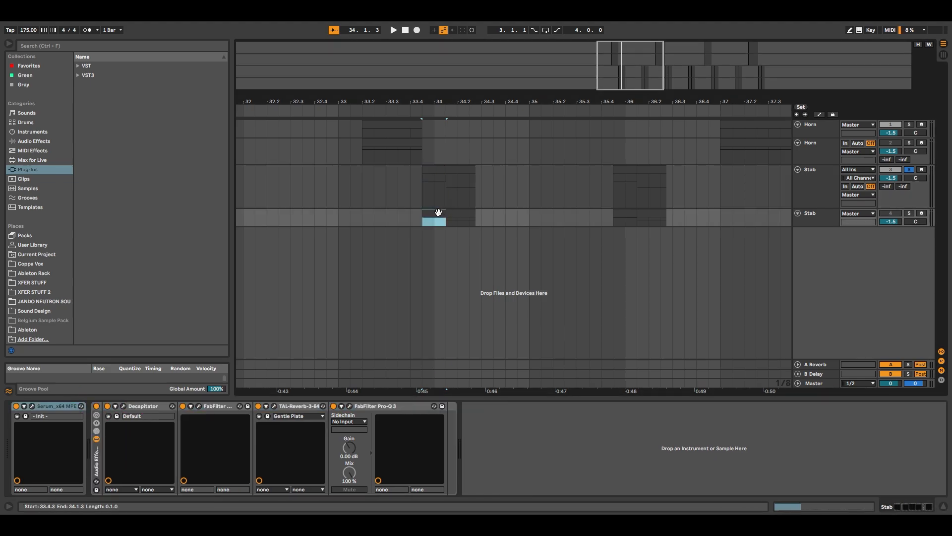
left_click(96, 405)
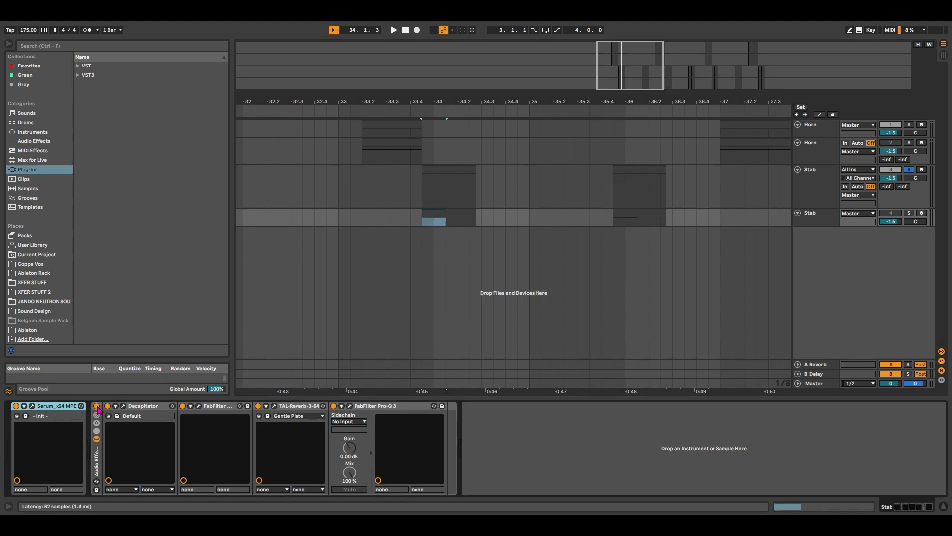
left_click(428, 178)
key("space")
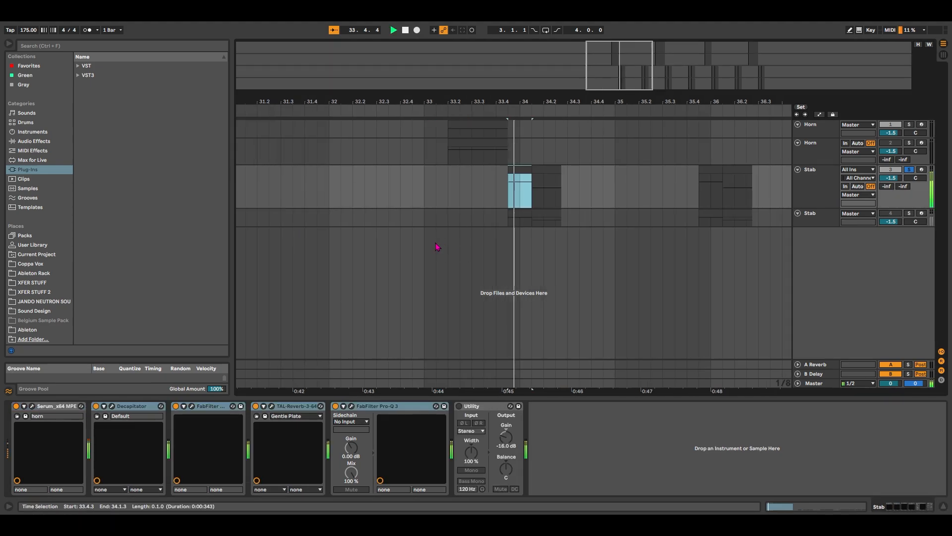
key("Down")
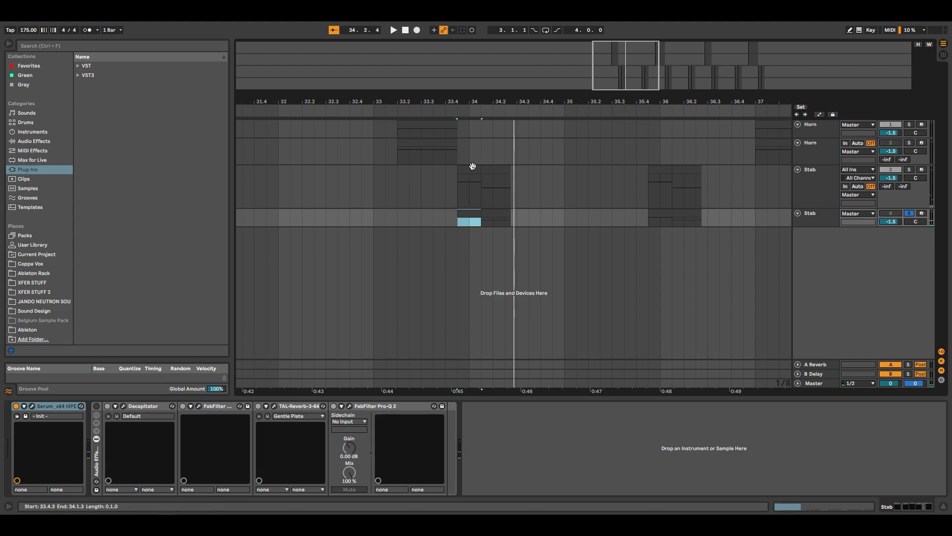
Open the second Stab track's Serum to view its Init patch, and close it again.
left_click(473, 166)
left_click_drag(474, 43, 467, 46)
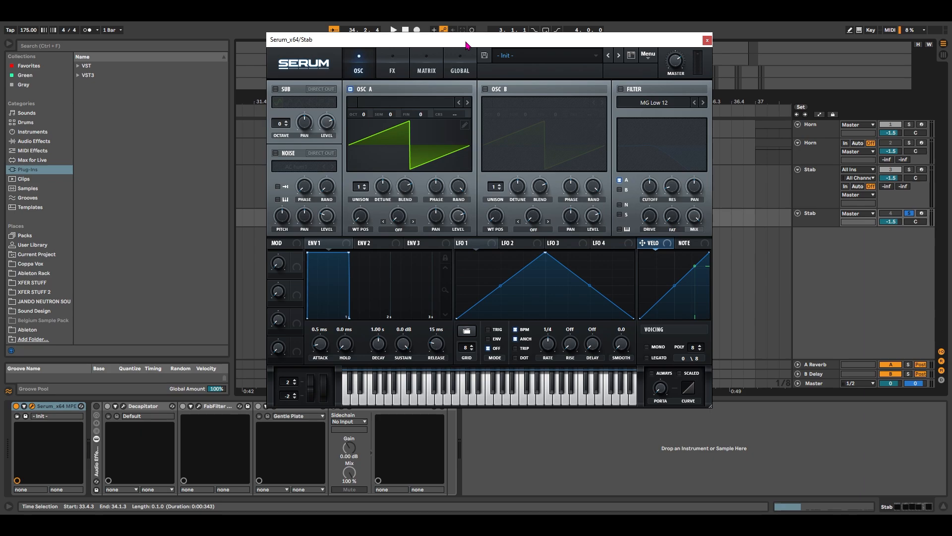
left_click(707, 40)
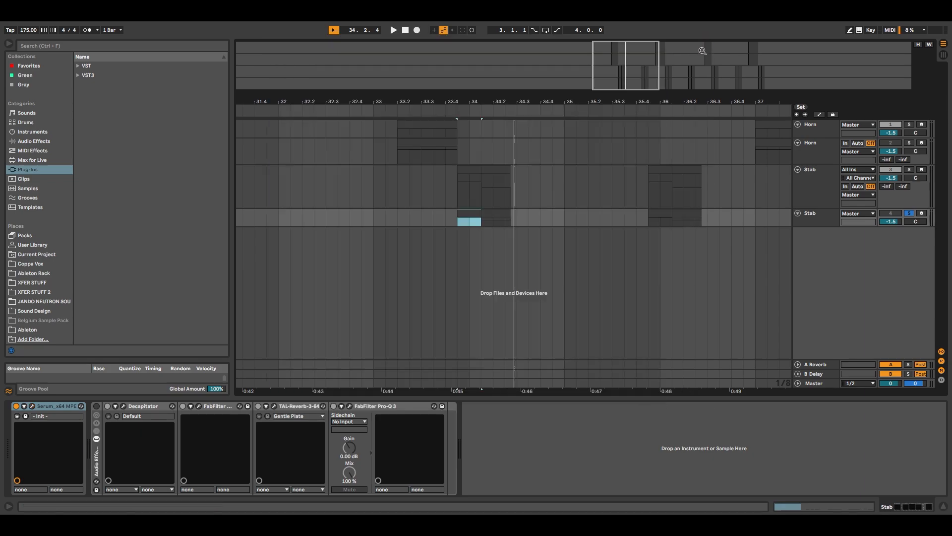
Duplicate the second Horn track with its clips and devices, and audition the copy.
left_click(447, 139)
left_click(812, 154)
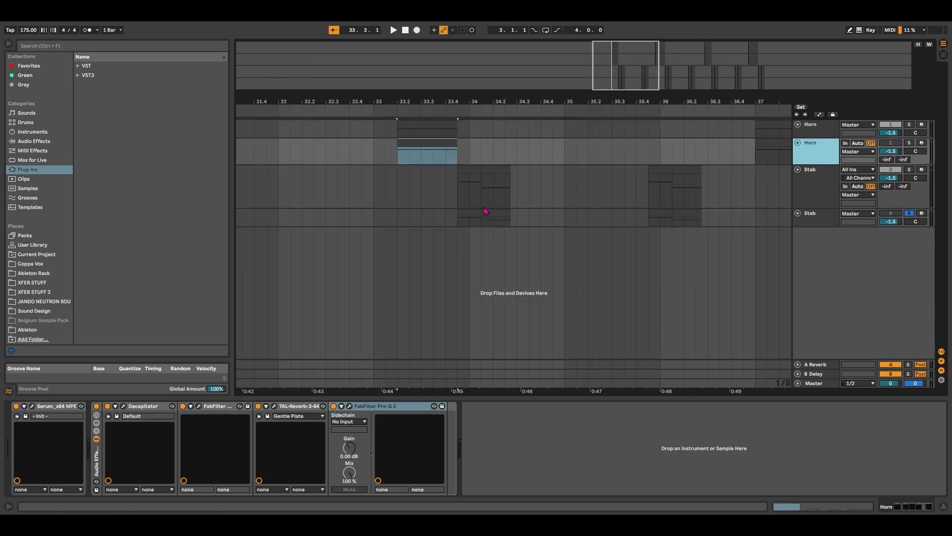
key("ctrl+d")
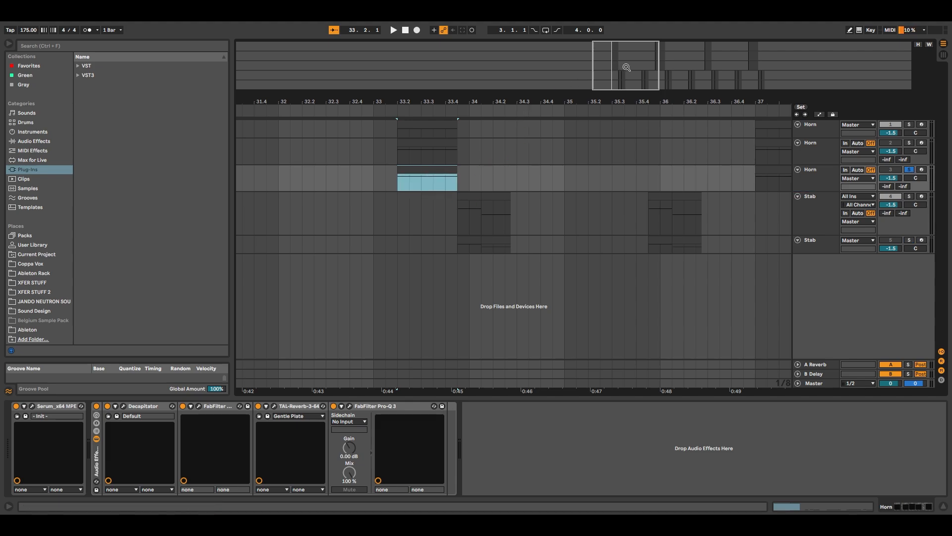
key("space")
key("space")
left_click_drag(626, 67, 650, 56)
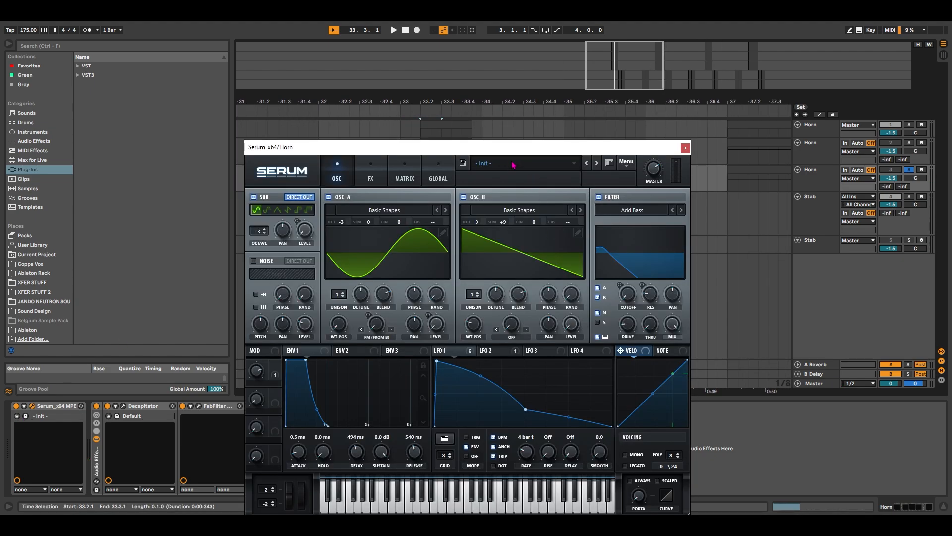
In the duplicated Horn track's Serum, set LFO 1's rate to 1/2 and reshape its curve for an earlier decay while auditioning.
left_click_drag(510, 150, 526, 128)
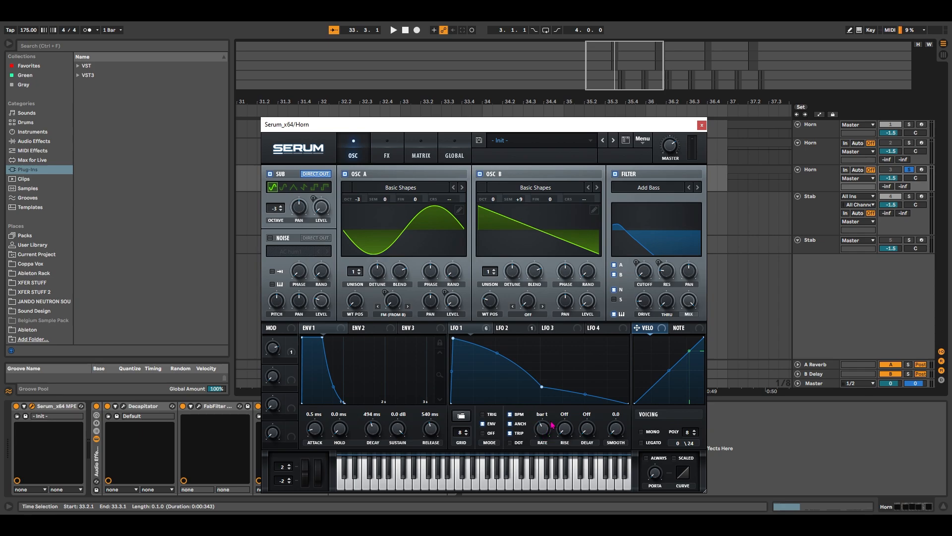
key("space")
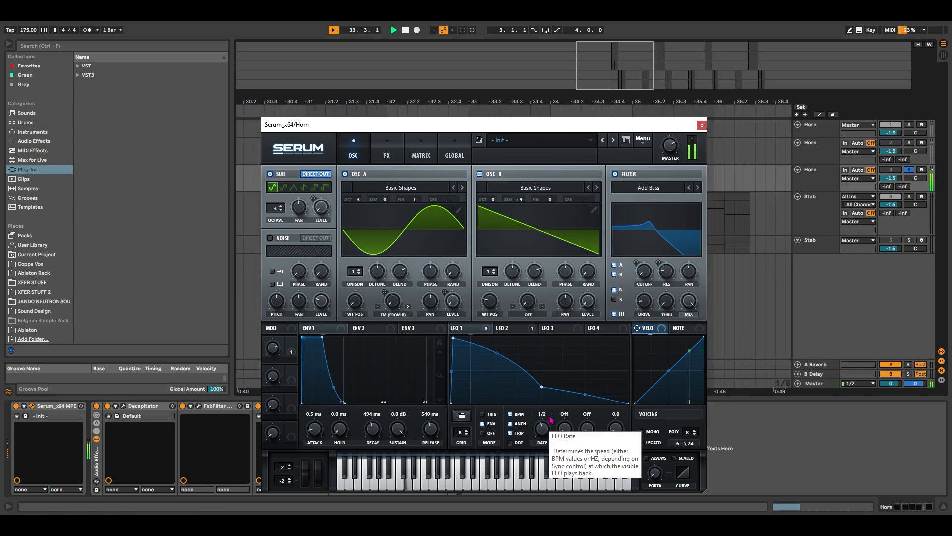
key("space")
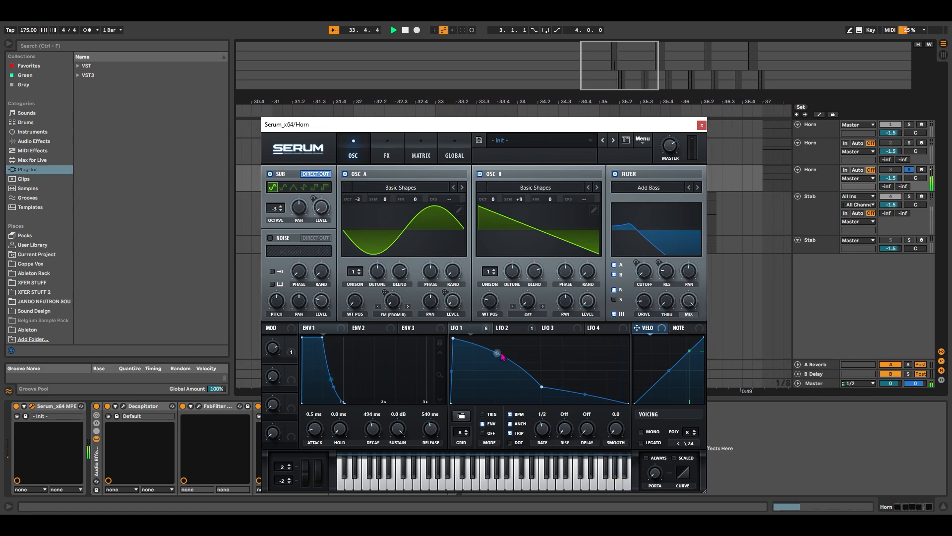
left_click_drag(497, 353, 503, 352)
key("space")
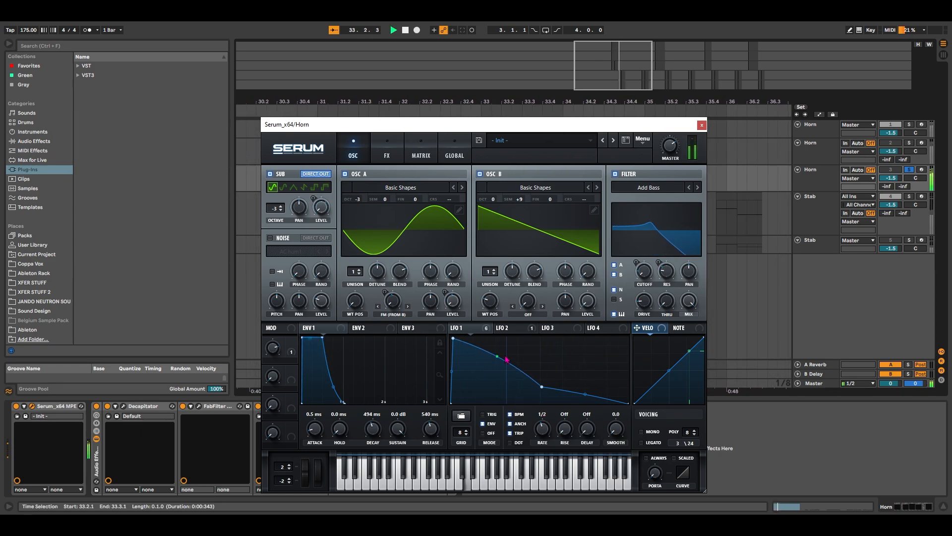
key("space")
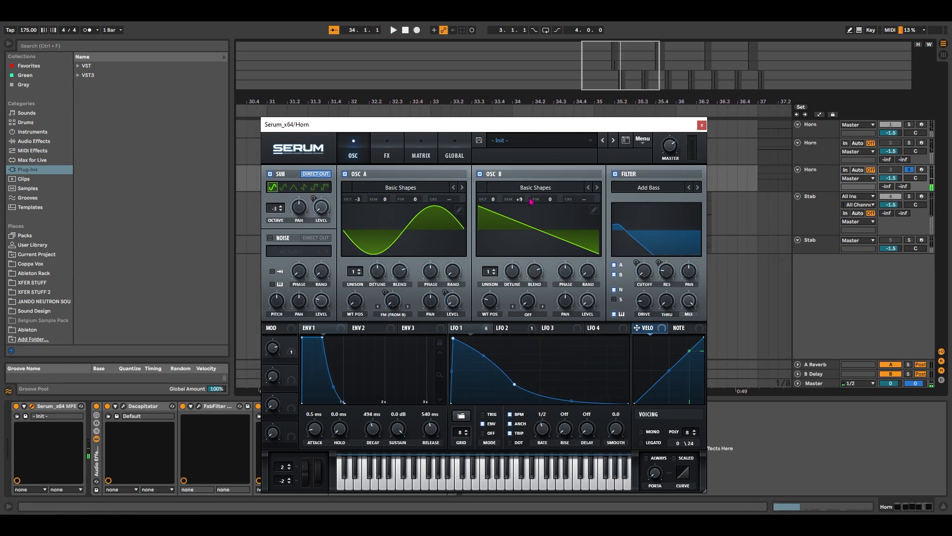
Move the Serum window aside and adjust macro 1 while the duplicated horn clip plays.
left_click_drag(357, 124, 482, 92)
left_click(511, 121)
left_click(493, 120)
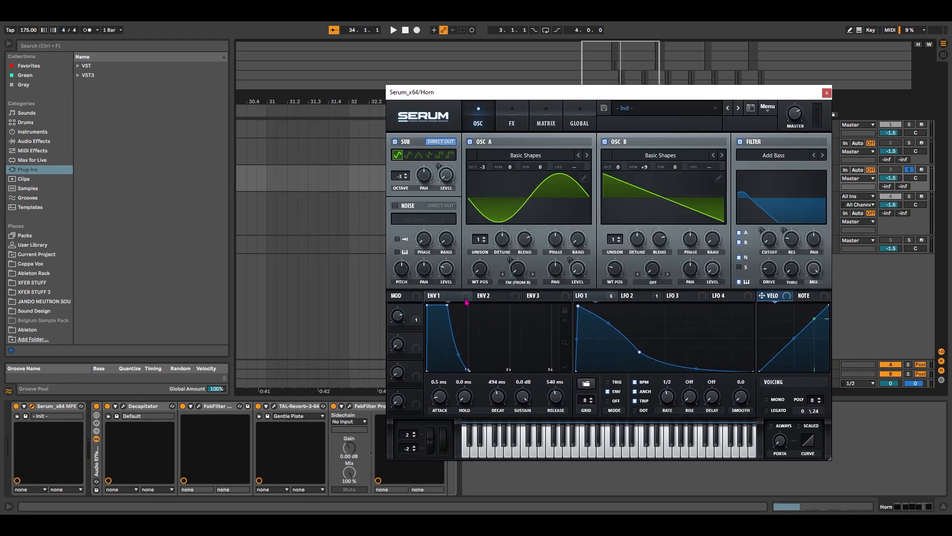
mouse_move(400, 323)
key("space")
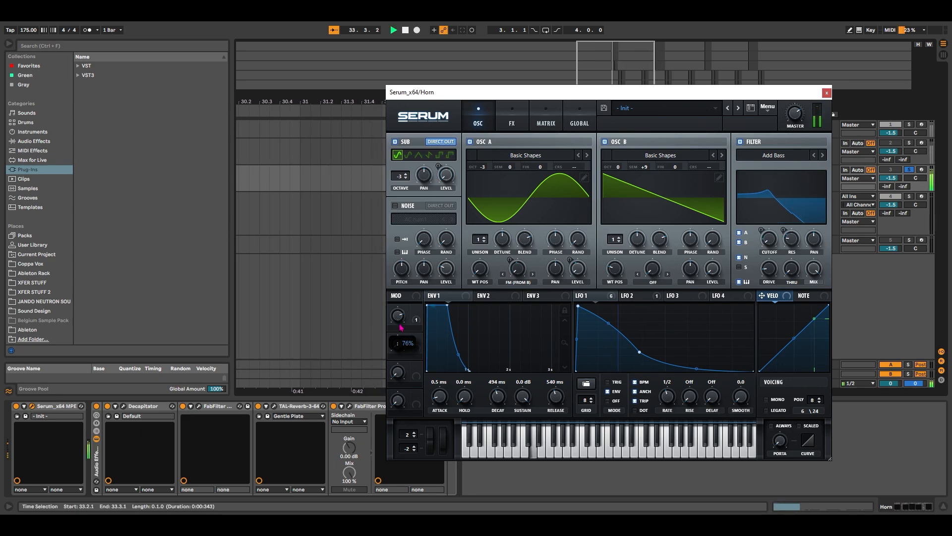
left_click_drag(402, 339, 402, 322)
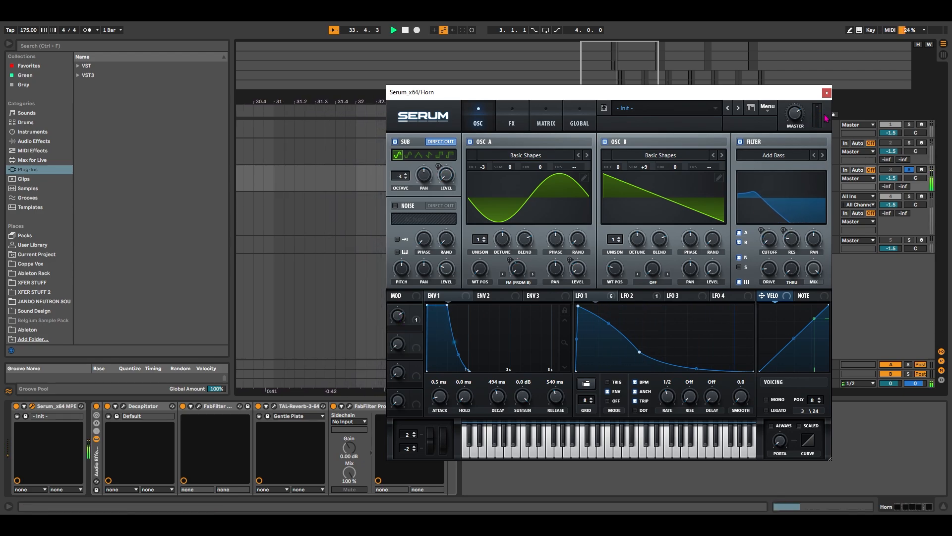
Close Serum, audition the duplicated Horn track's clips from bar 33 and enlarge that track.
left_click(827, 93)
left_click_drag(570, 102, 542, 109)
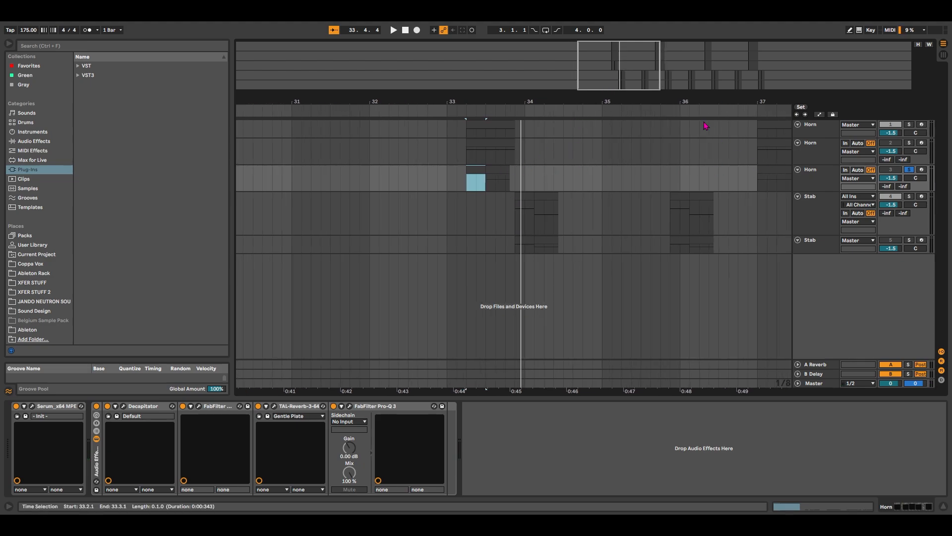
left_click_drag(613, 65, 613, 72)
left_click_drag(473, 183, 531, 183)
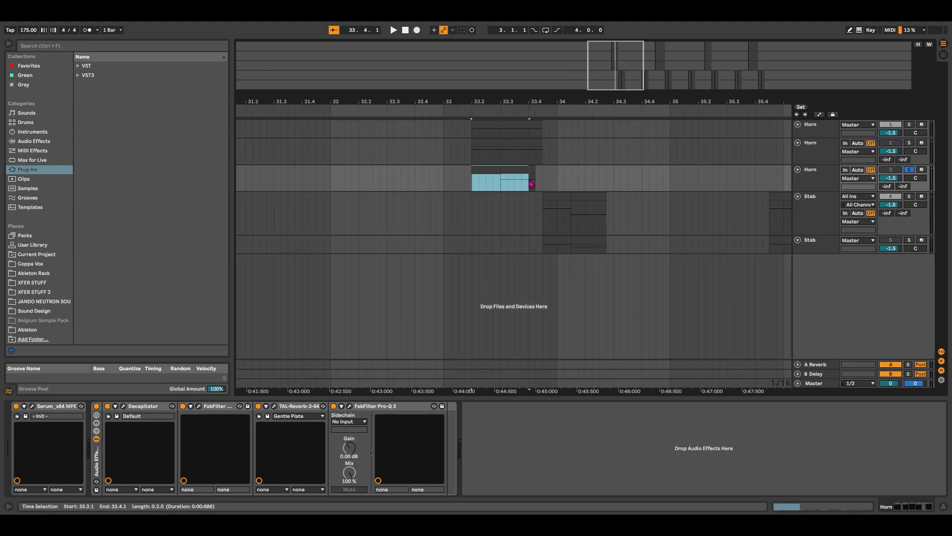
left_click_drag(446, 185, 556, 185)
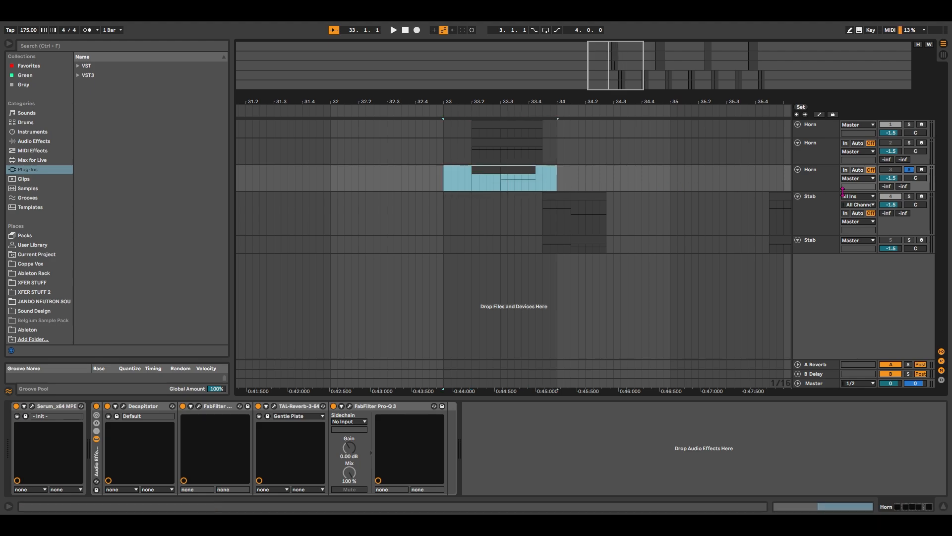
key("space")
left_click_drag(817, 191, 817, 208)
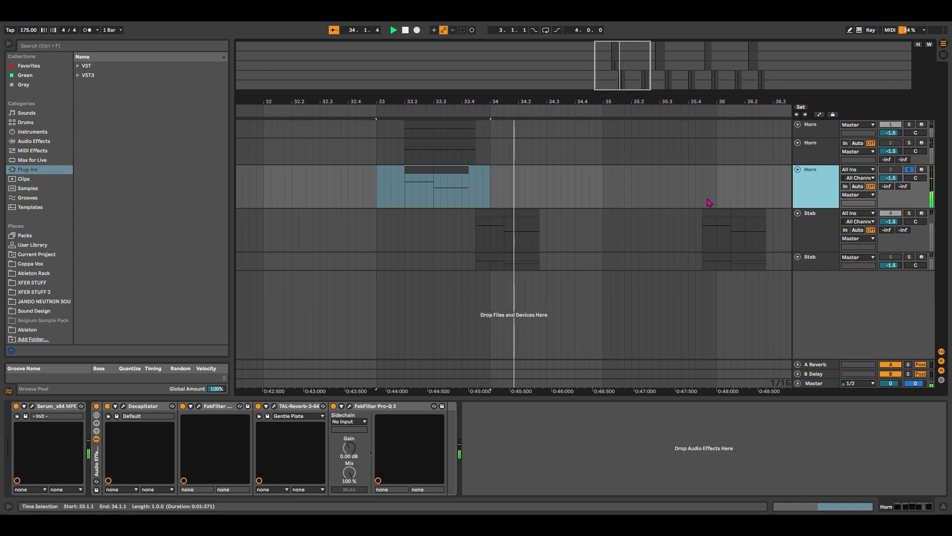
key("space")
Open TAL-Reverb-3 on the duplicated Horn track and on the first Stab track to compare their settings.
left_click(472, 190)
scroll(472, 190, "down", 3)
left_click(397, 171)
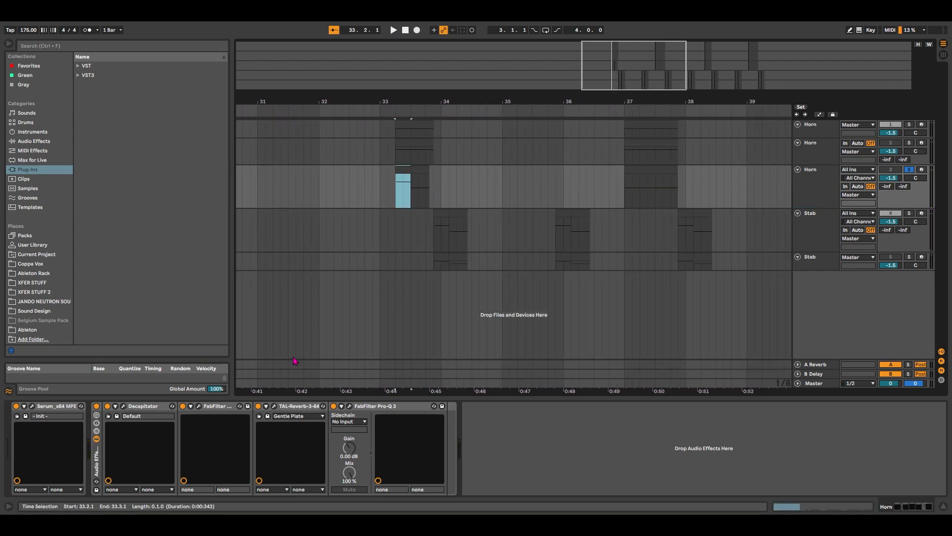
left_click(274, 406)
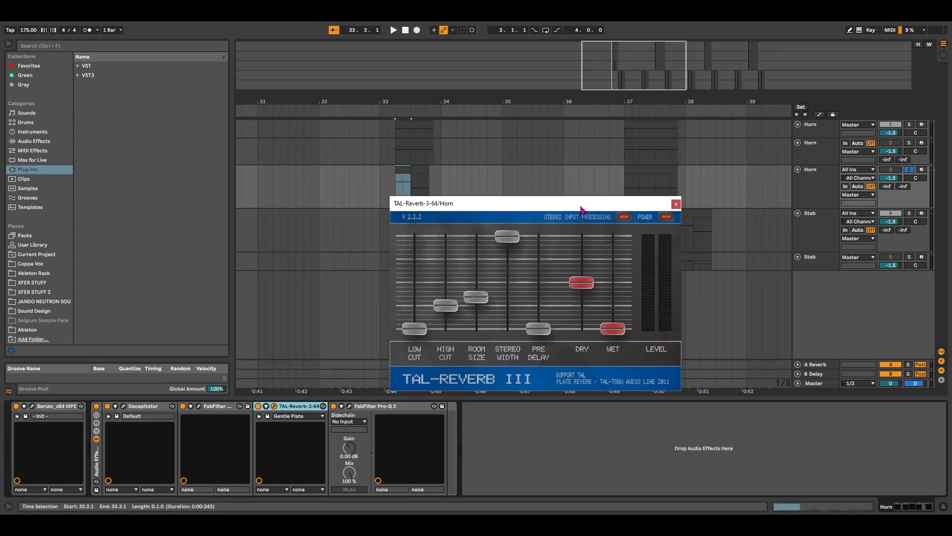
left_click_drag(581, 209, 432, 291)
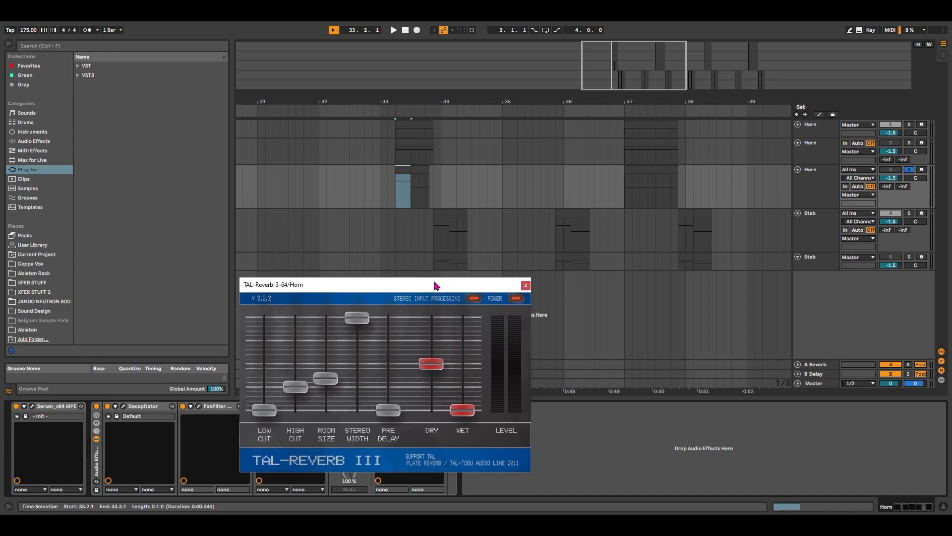
left_click(442, 214)
left_click(271, 406)
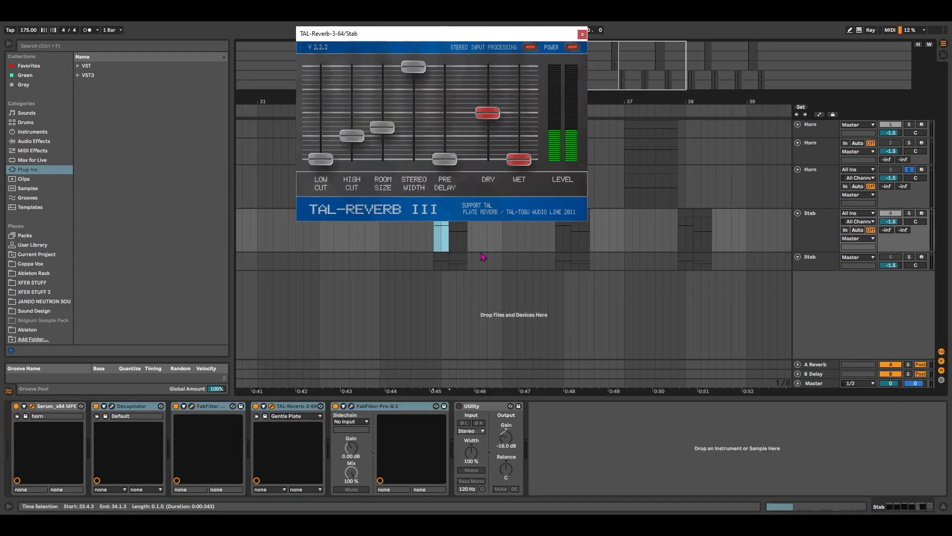
left_click_drag(513, 34, 348, 42)
Draw a TAL-Reverb-3 wet automation ramp on the first Stab track, rising to about 0.78 at bar 37, and audition it.
key("a")
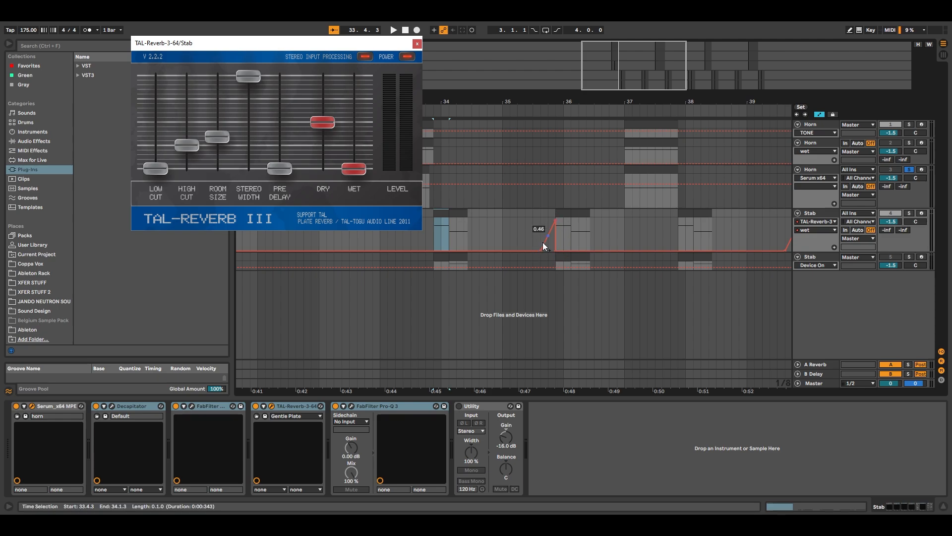
key("space")
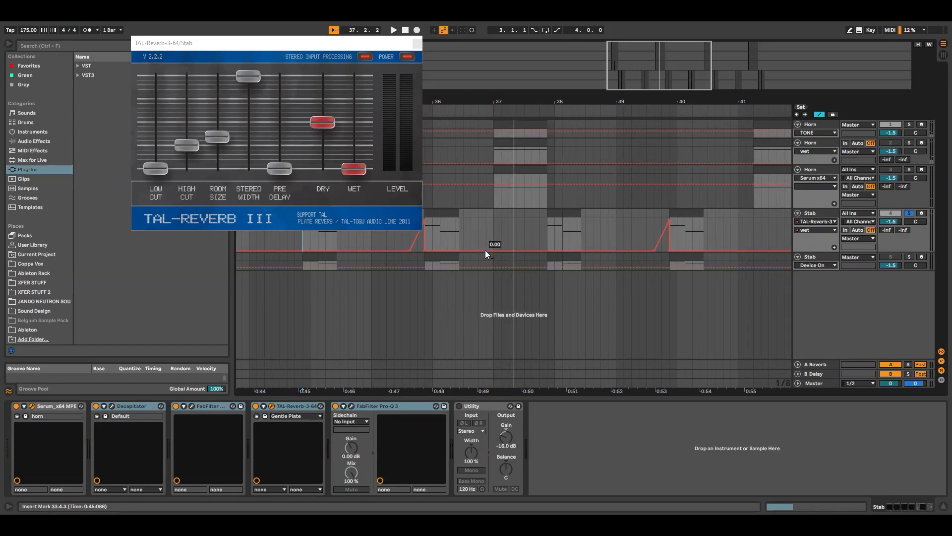
left_click_drag(486, 250, 493, 220)
key("space")
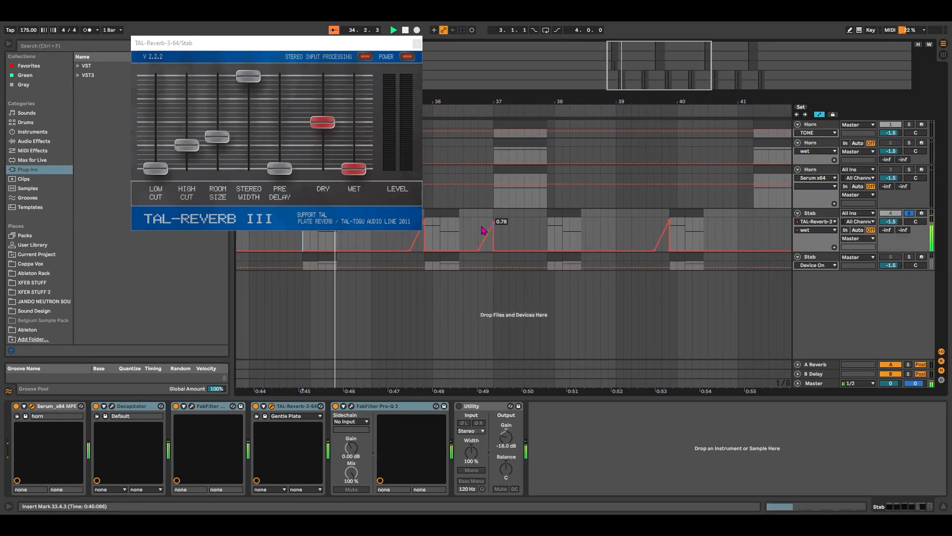
left_click(405, 244)
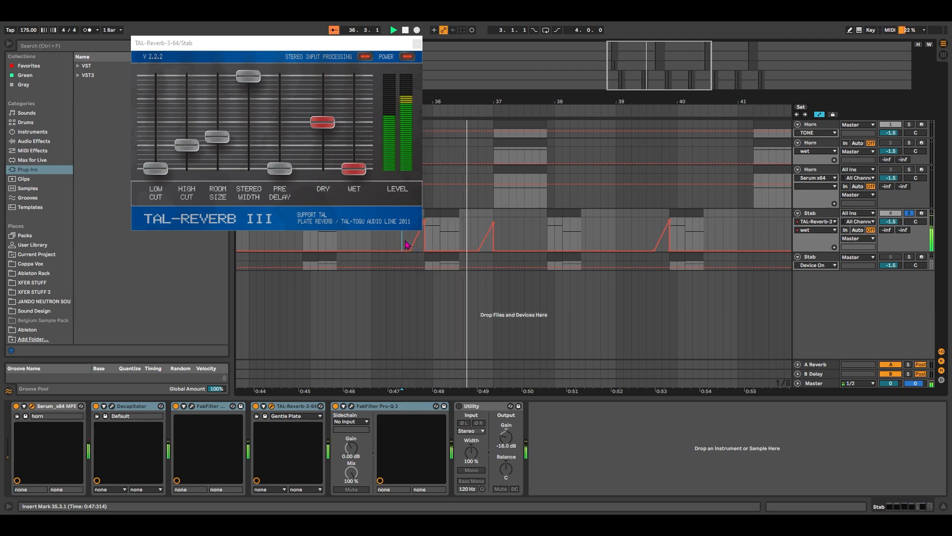
key("space")
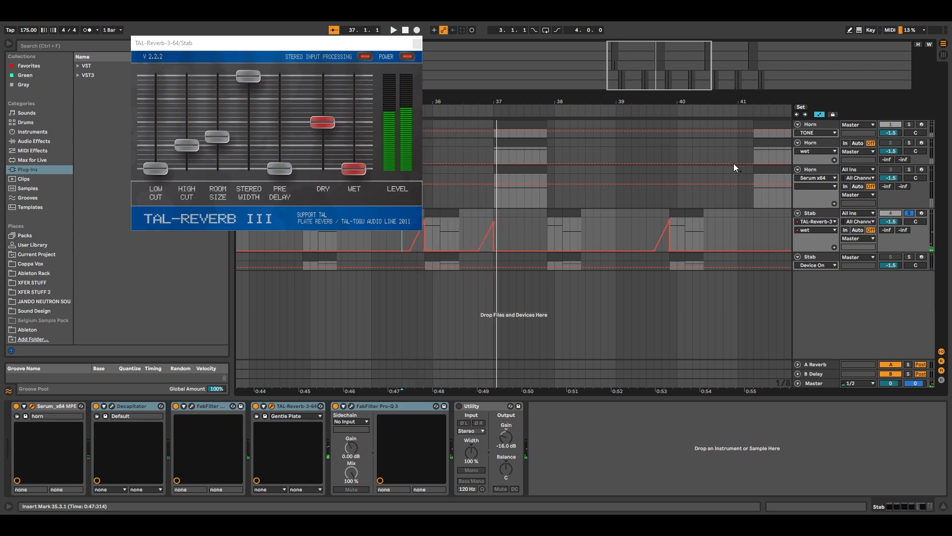
Hide the automation lanes, close the reverb window and show the whole horn and stab arrangement.
left_click(819, 115)
left_click(418, 43)
mouse_move(667, 71)
left_mouse_down()
mouse_move(666, 47)
mouse_move(682, 62)
left_mouse_up()
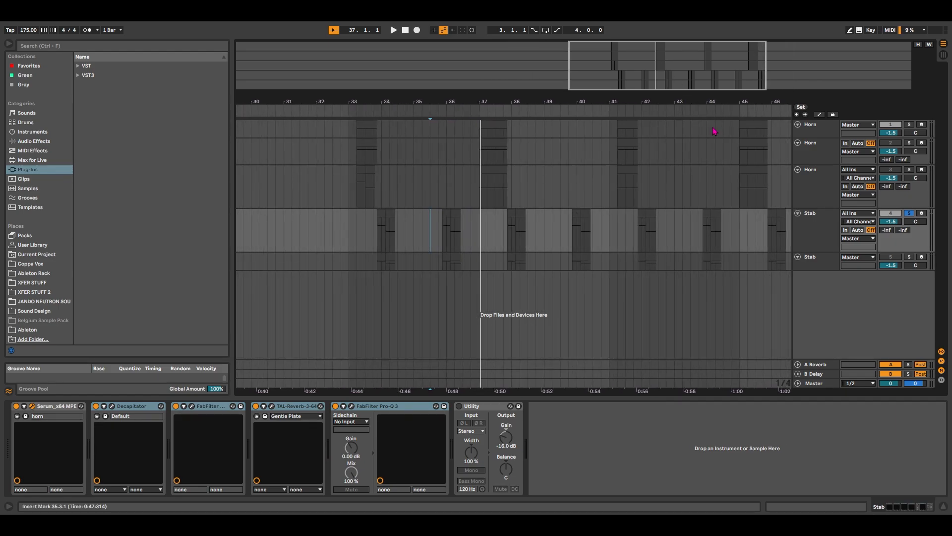